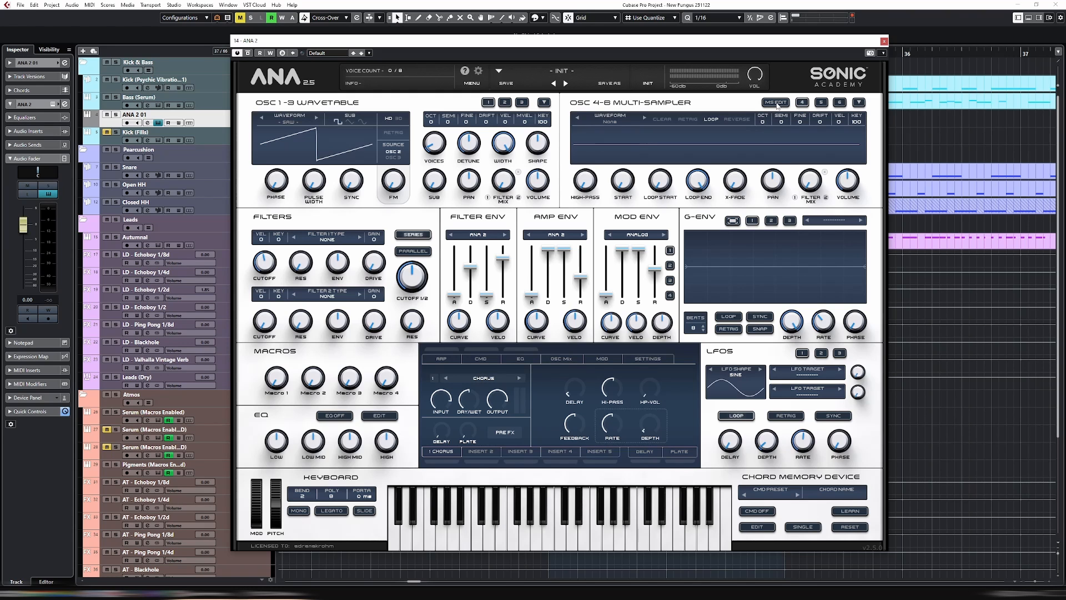
Check the multi-sampler's MS Edit view in ANA 2 and close the instrument window
left_click(776, 103)
left_click(775, 103)
key("Escape")
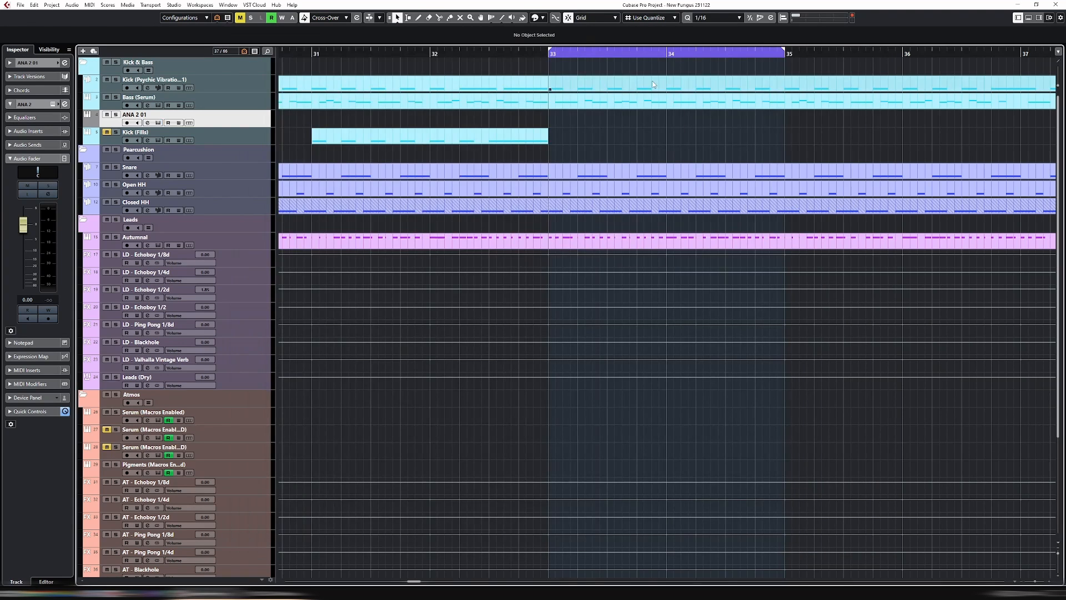
Place the playhead just before bar 33 and solo the Kick, Bass (Serum) and ANA 2 01 tracks
left_click(539, 53)
key("s")
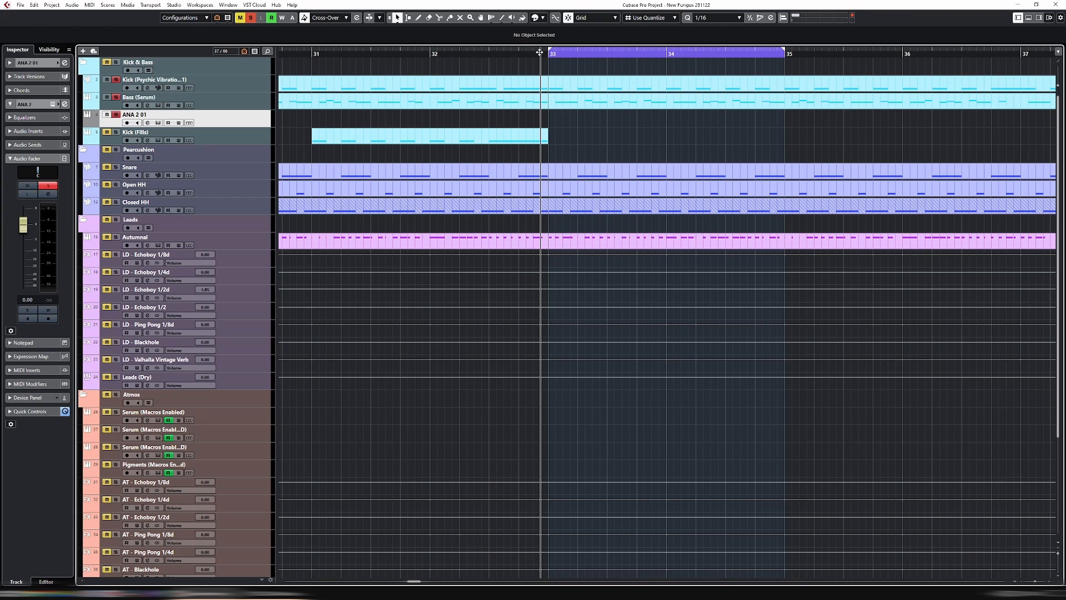
Inspect the Serum instrument of the Bass (Serum) track and close its window
left_click(257, 105)
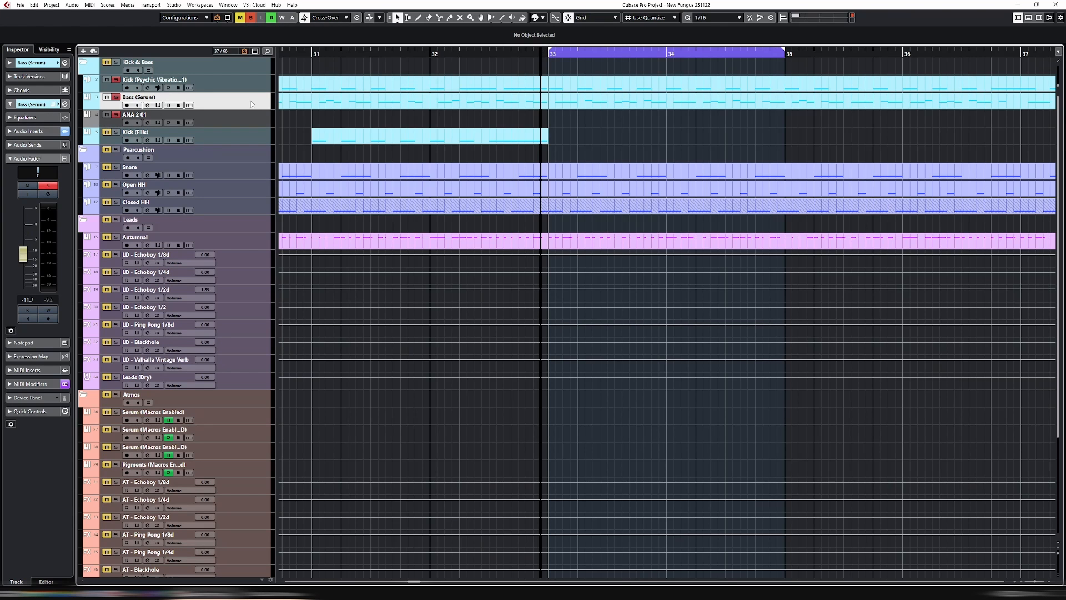
double_click(254, 102)
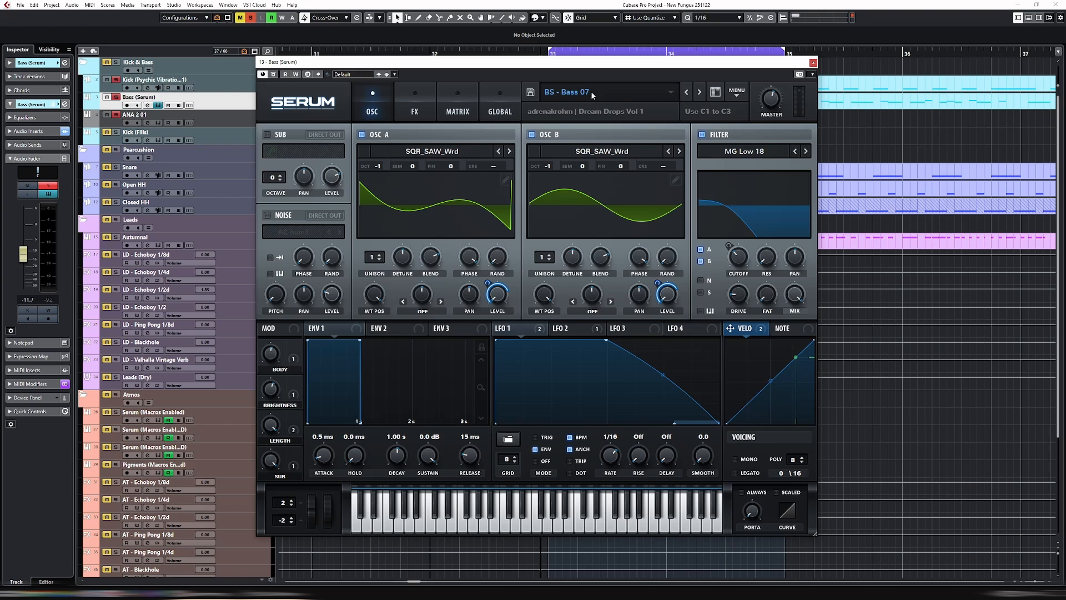
key("Escape")
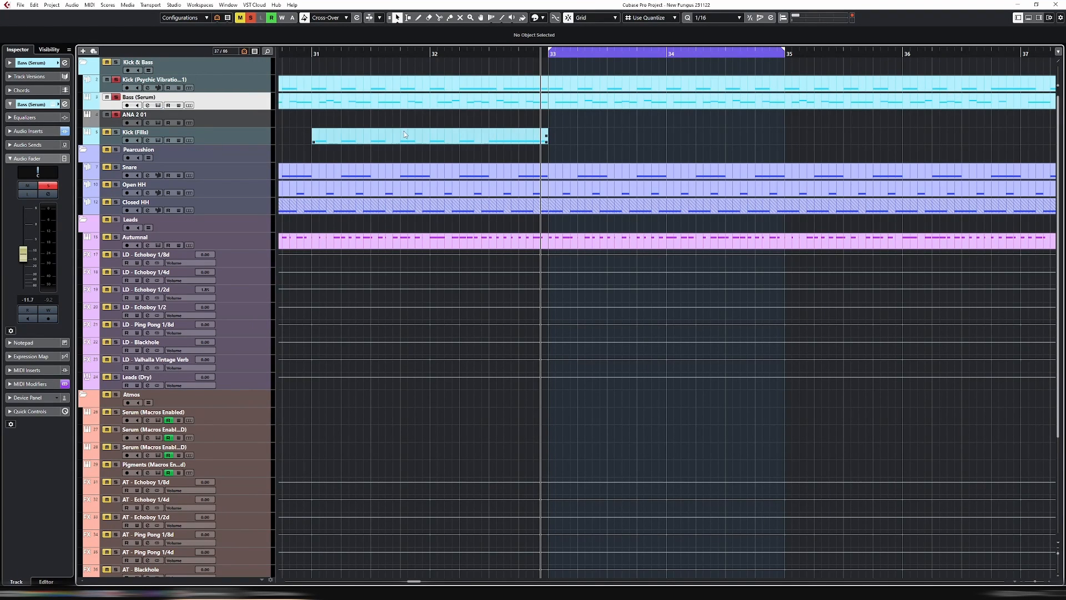
Start playback of the loop and, while it runs, enlarge the Bass (Serum) track's height and deactivate all solos
key("space")
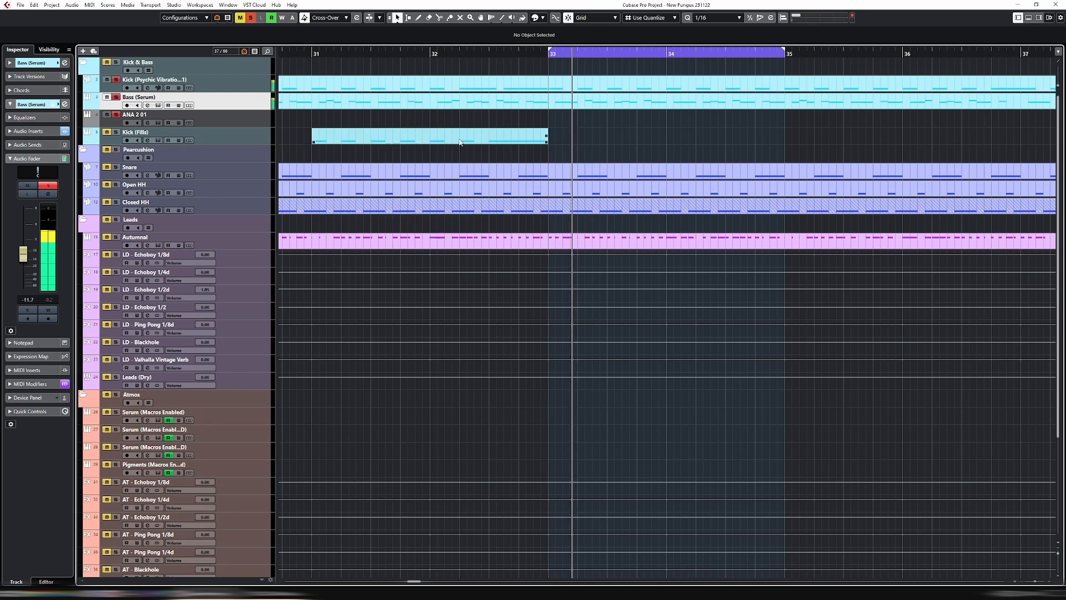
left_click_drag(254, 109, 251, 151)
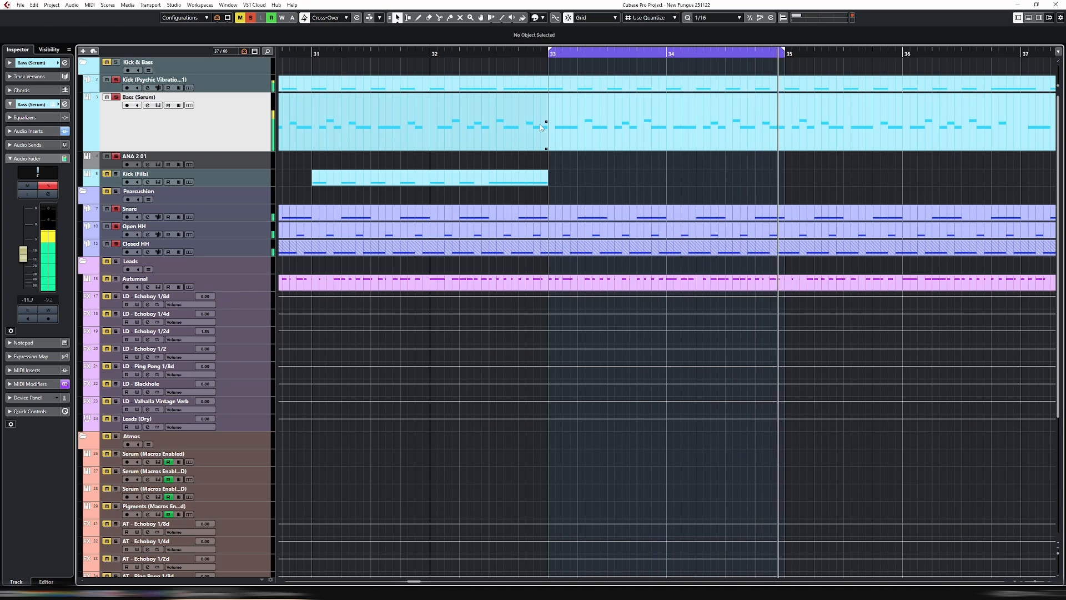
key("shift+s")
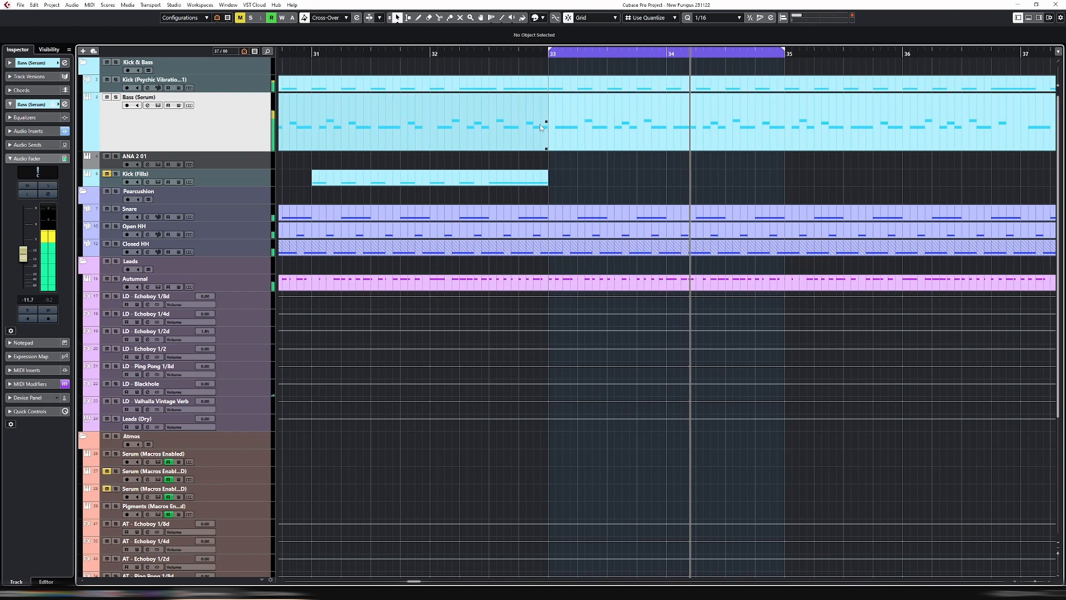
Select the Bass (Serum) event from bar 33 to bar 49 and set the locators to its range
key("g")
key("g")
key("g")
key("g")
key("g")
key("g")
key("g")
key("g")
key("g")
key("g")
key("g")
left_click(712, 139)
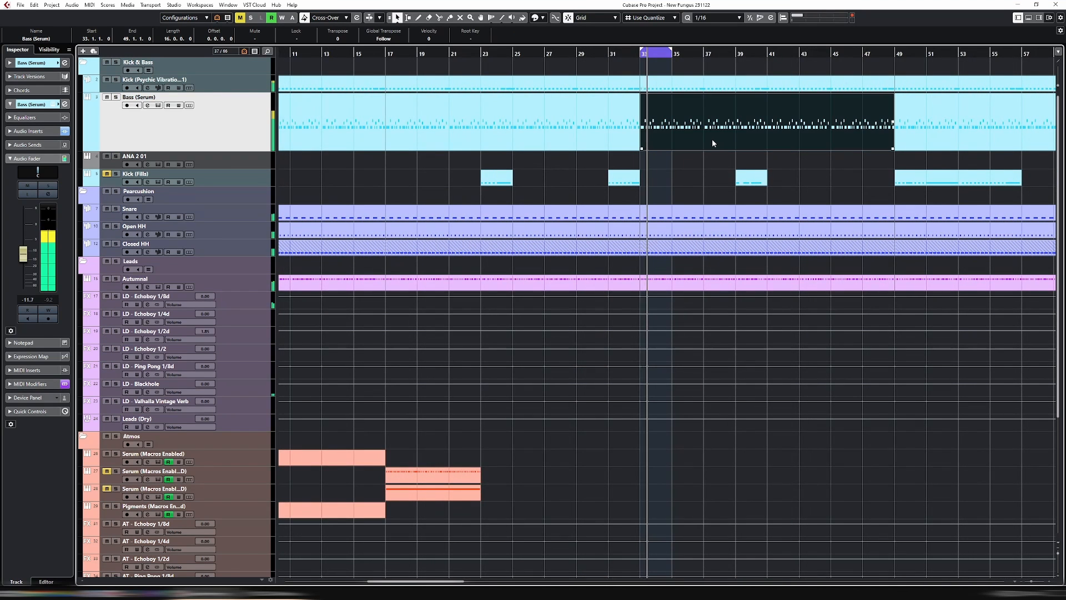
key("p")
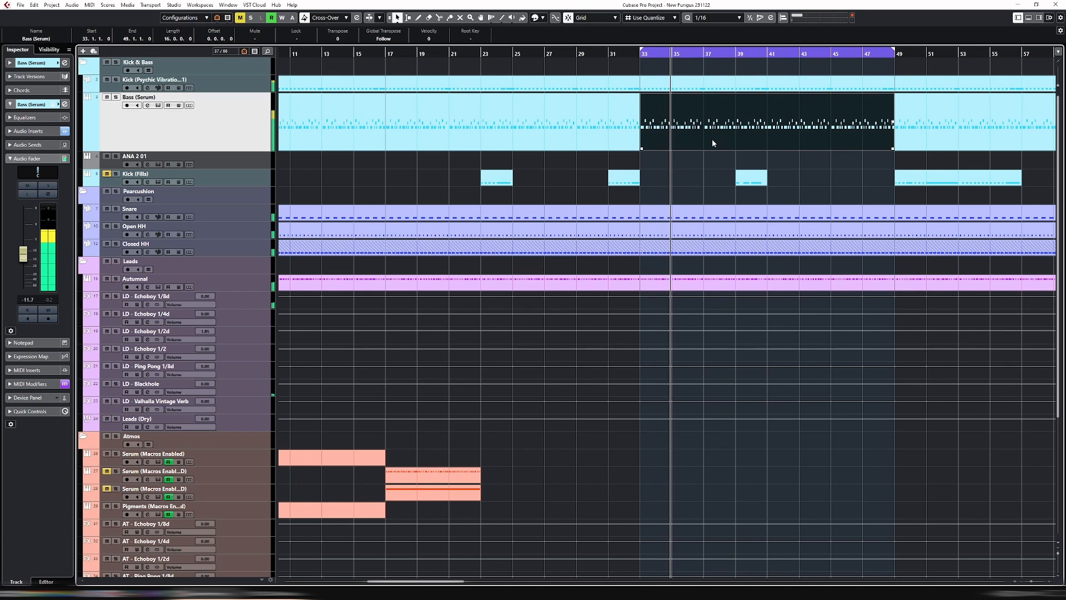
Shorten the cycle range so that it runs from bar 33 to bar 37
key("h")
key("h")
key("h")
key("h")
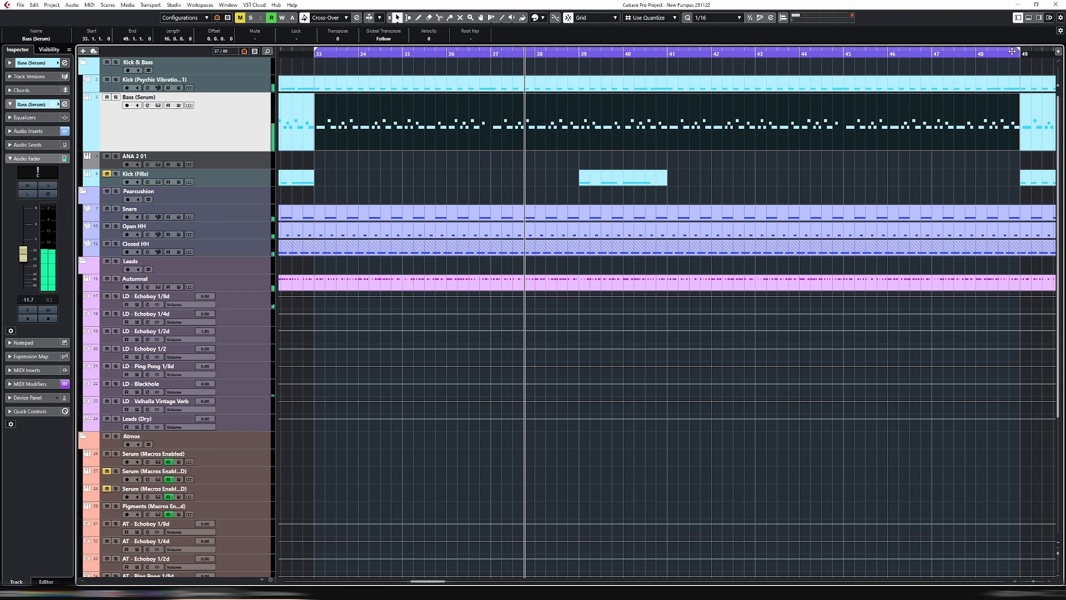
left_click_drag(1019, 53, 495, 85)
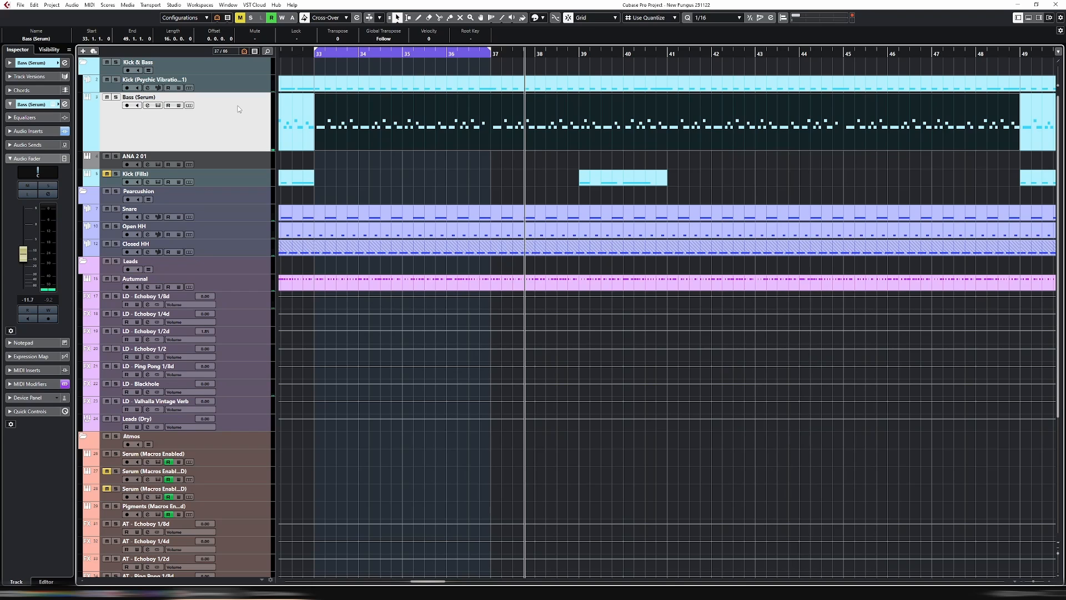
Examine all the notes of the selected Bass (Serum) event in the key editor and close the editor
key("ctrl+e")
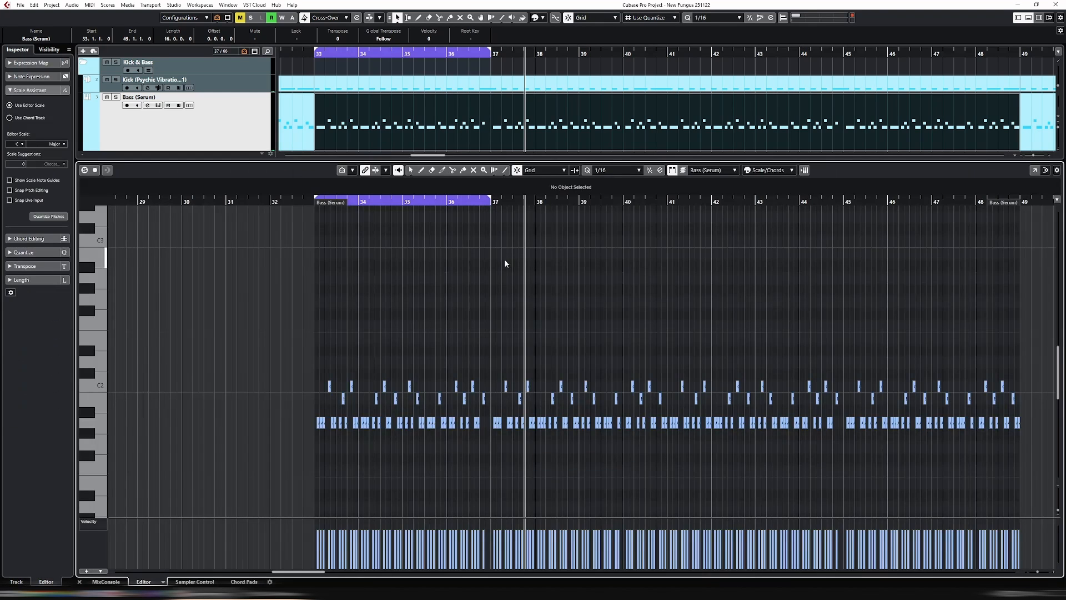
left_click_drag(284, 357, 971, 465)
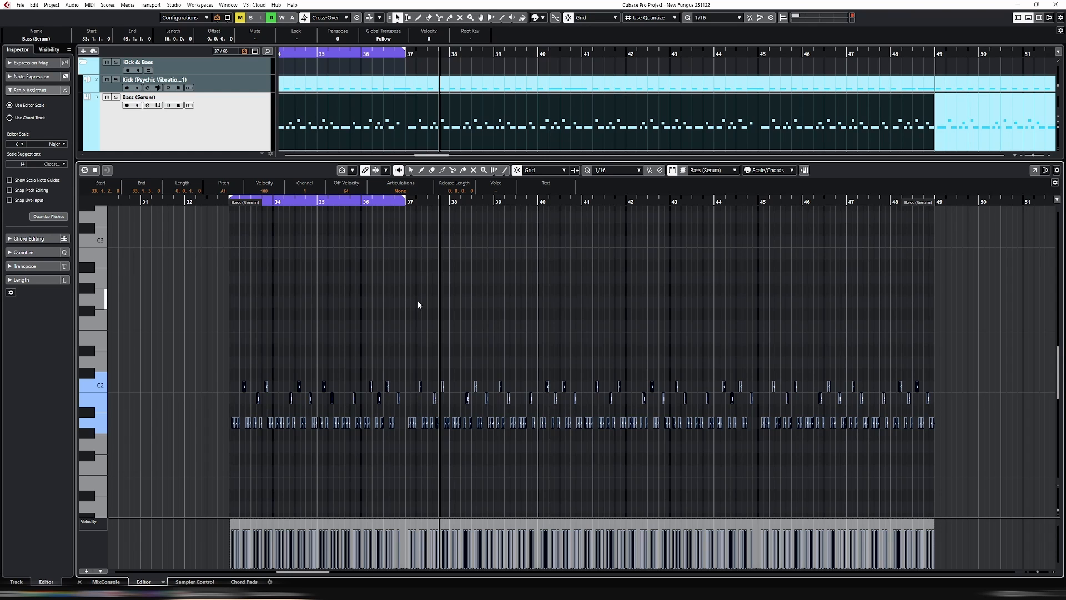
key("ctrl+e")
Enlarge the ANA 2 01 track's height to nearly match the Bass (Serum) track
left_click(244, 166)
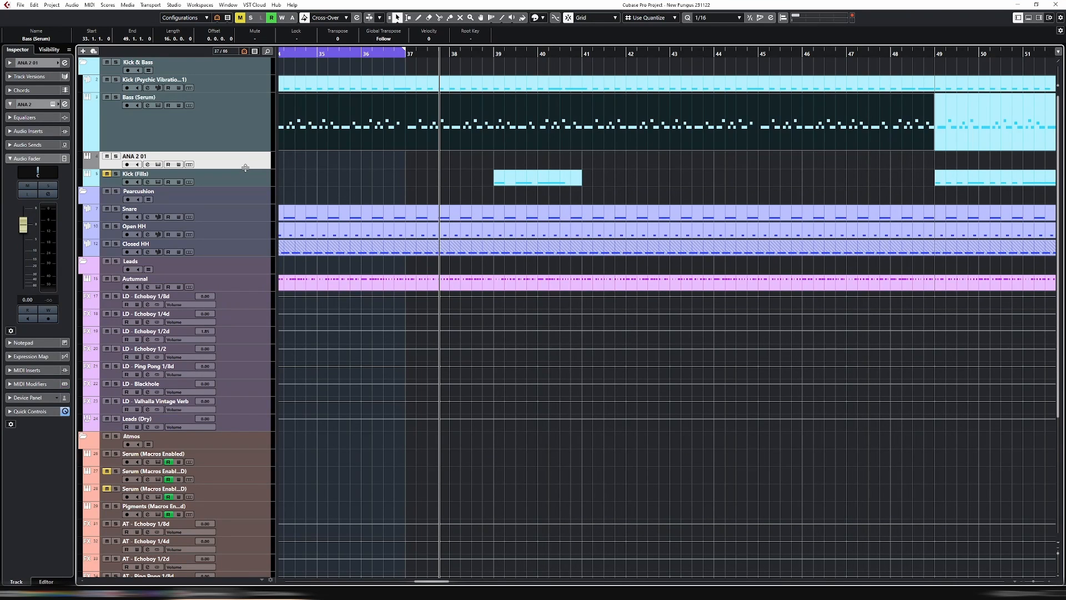
left_click_drag(248, 169, 247, 202)
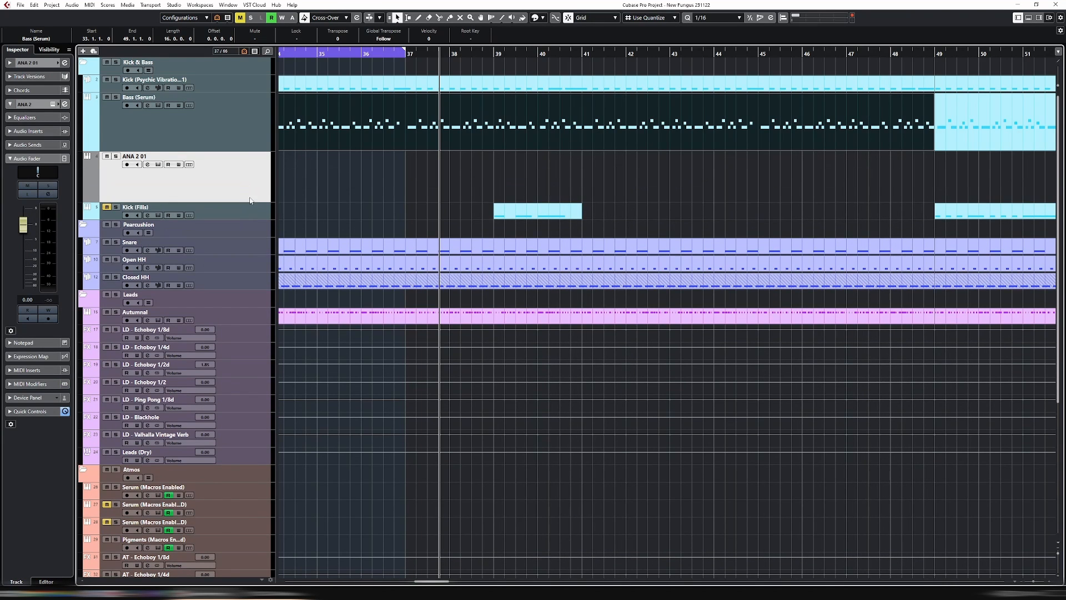
key("g")
key("g")
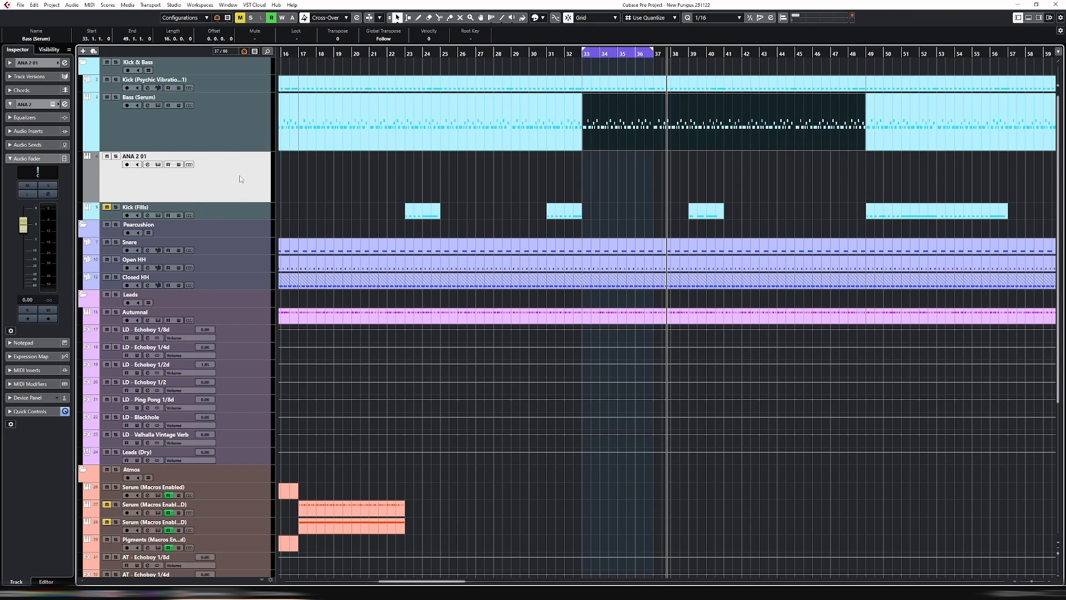
Try to duplicate the ANA 2 01 track and undo the attempt
right_click(240, 179)
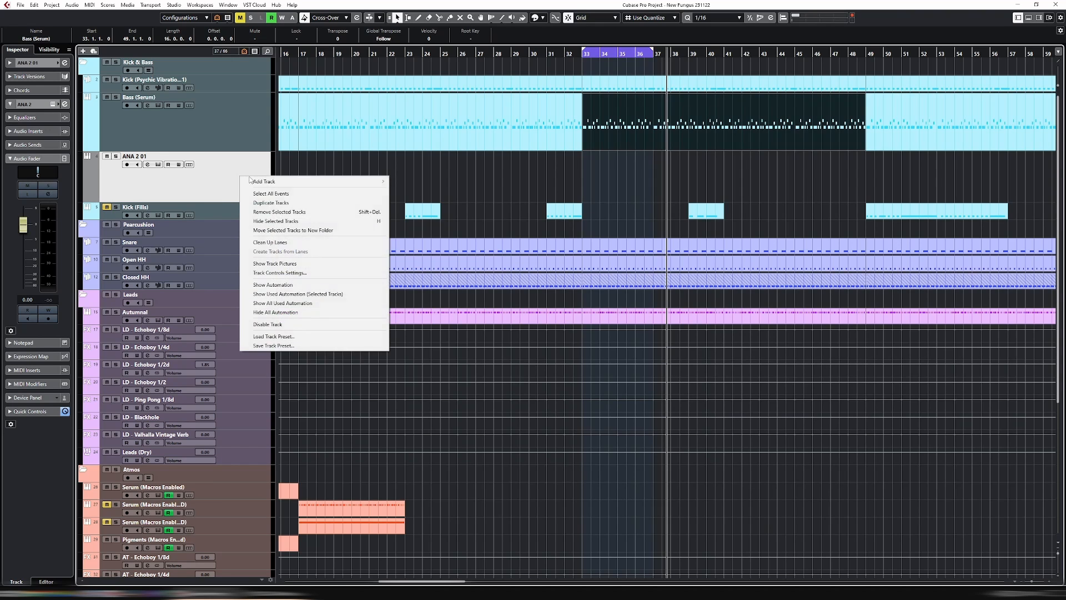
left_click(302, 203)
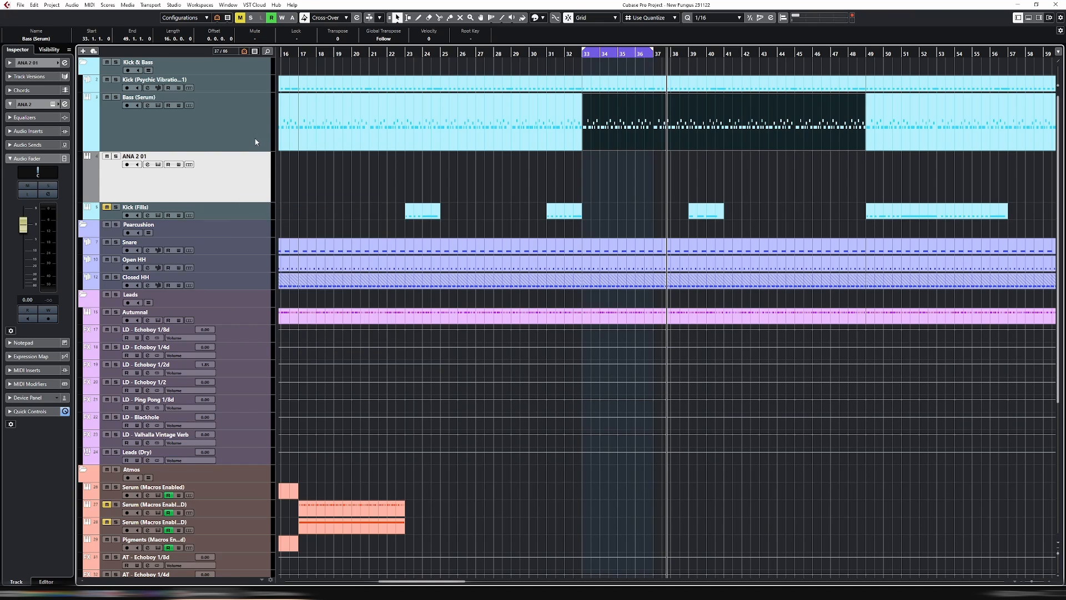
left_click(246, 131)
key("ctrl+z")
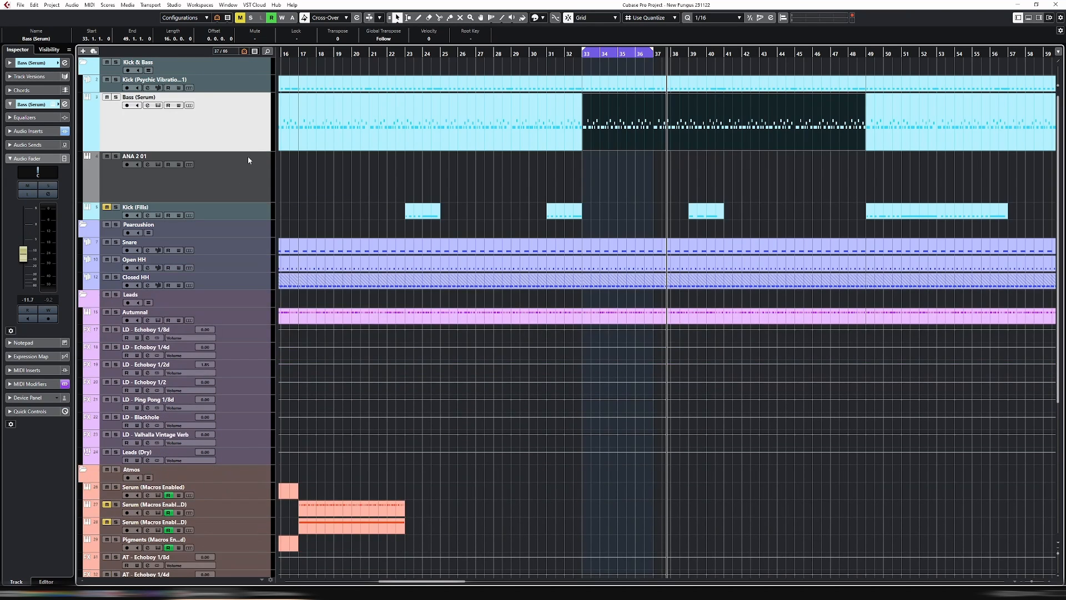
Remove the ANA 2 01 track and duplicate the Bass (Serum) track with its events
right_click(244, 182)
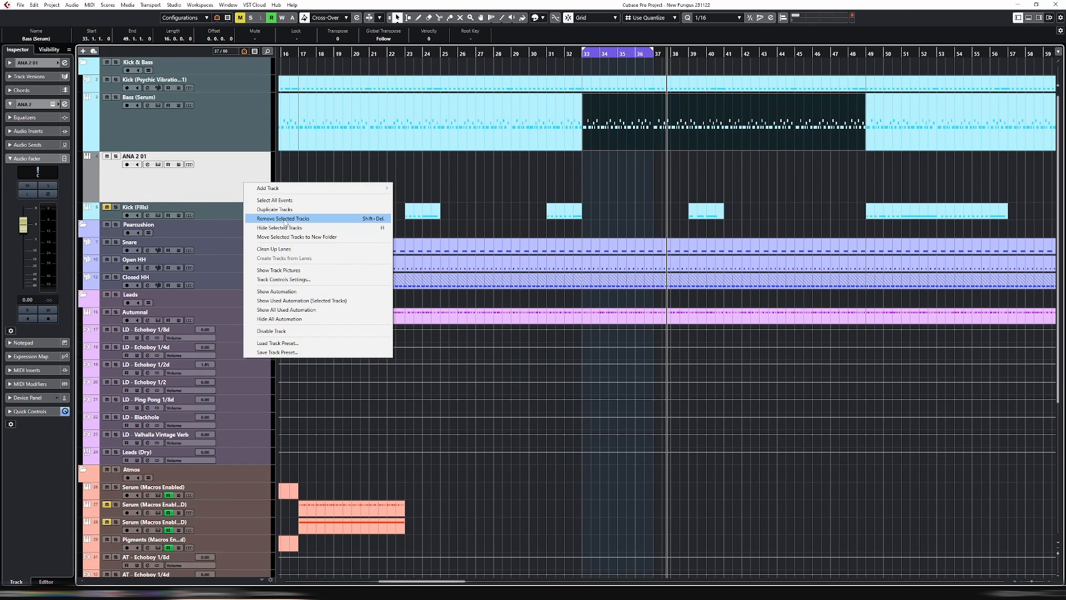
left_click(284, 219)
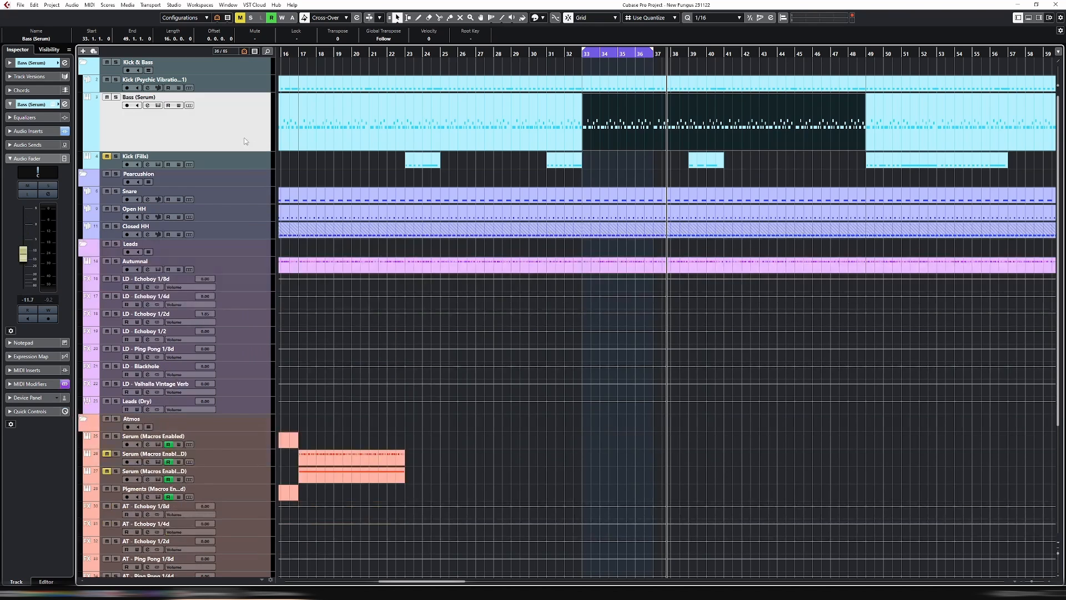
right_click(243, 119)
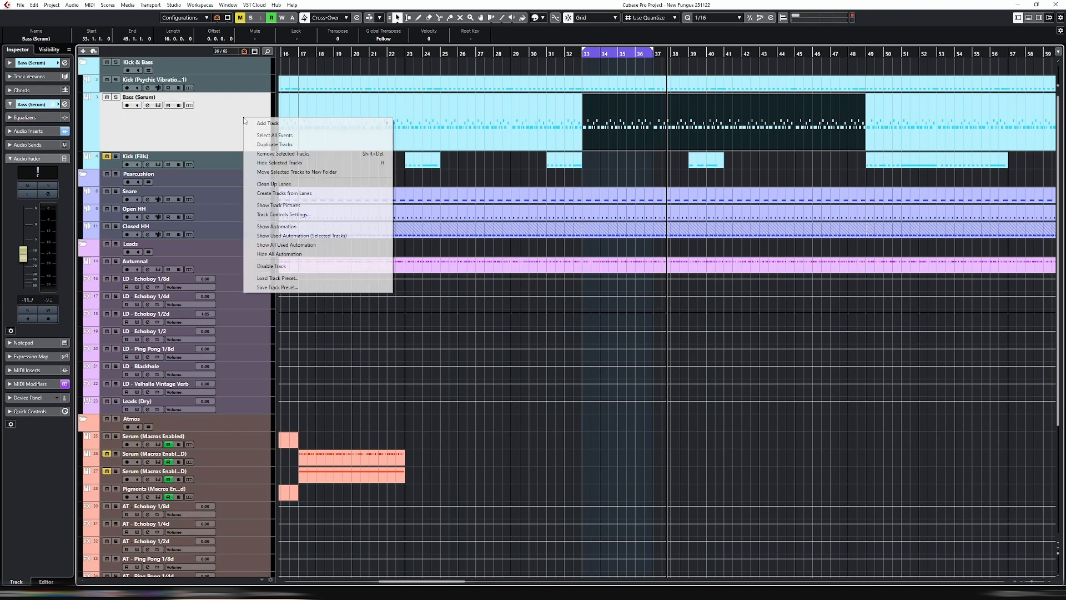
left_click(286, 145)
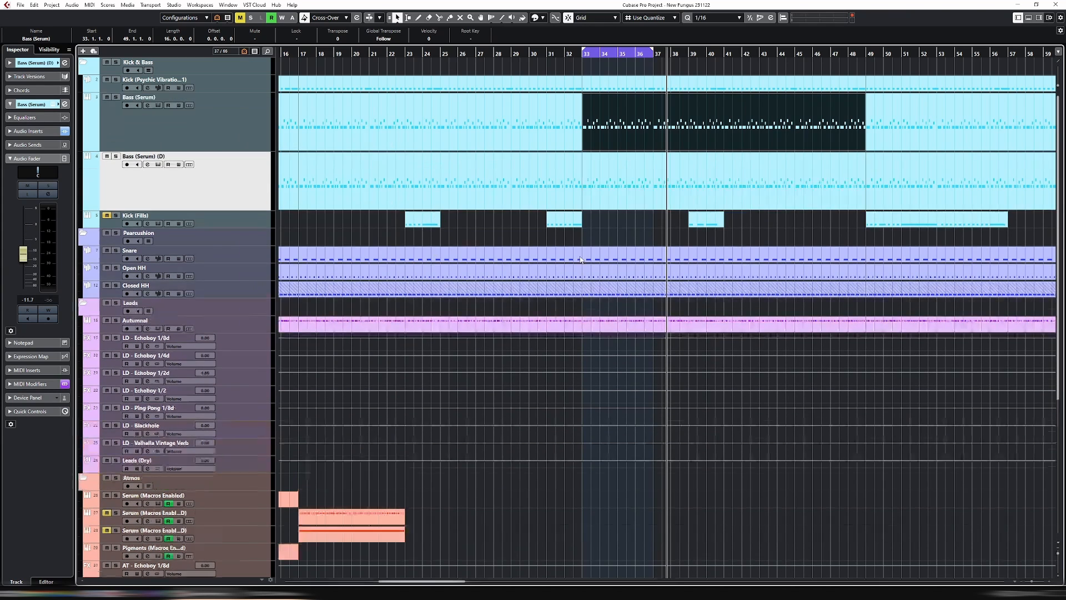
Rename the duplicated bass track as Bass (ANA2)
left_click(238, 180)
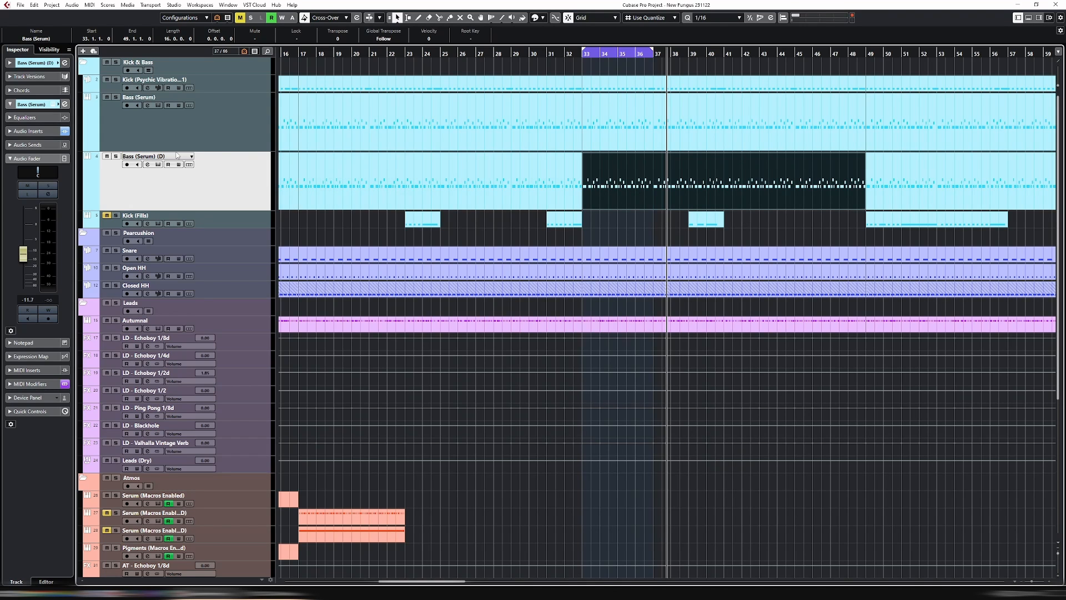
double_click(138, 157)
key("BackSpace")
key("BackSpace")
key("BackSpace")
key("BackSpace")
key("BackSpace")
key("BackSpace")
key("BackSpace")
key("BackSpace")
key("BackSpace")
type("ANA2)")
key("Return")
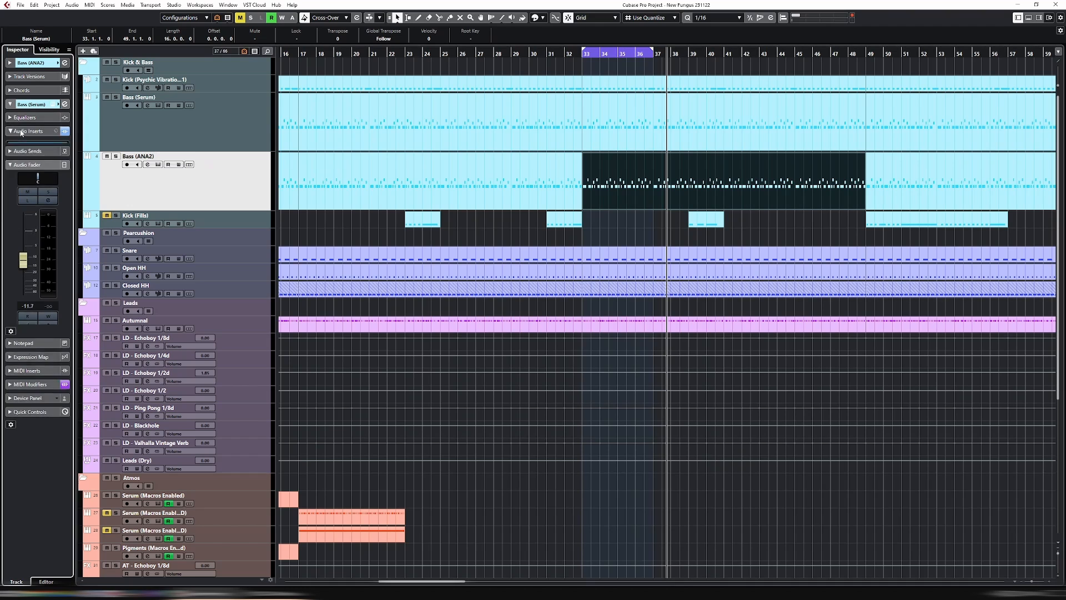
Replace the Serum instrument on the Bass (ANA2) track with Sonic Academy's ANA 2
left_click(29, 131)
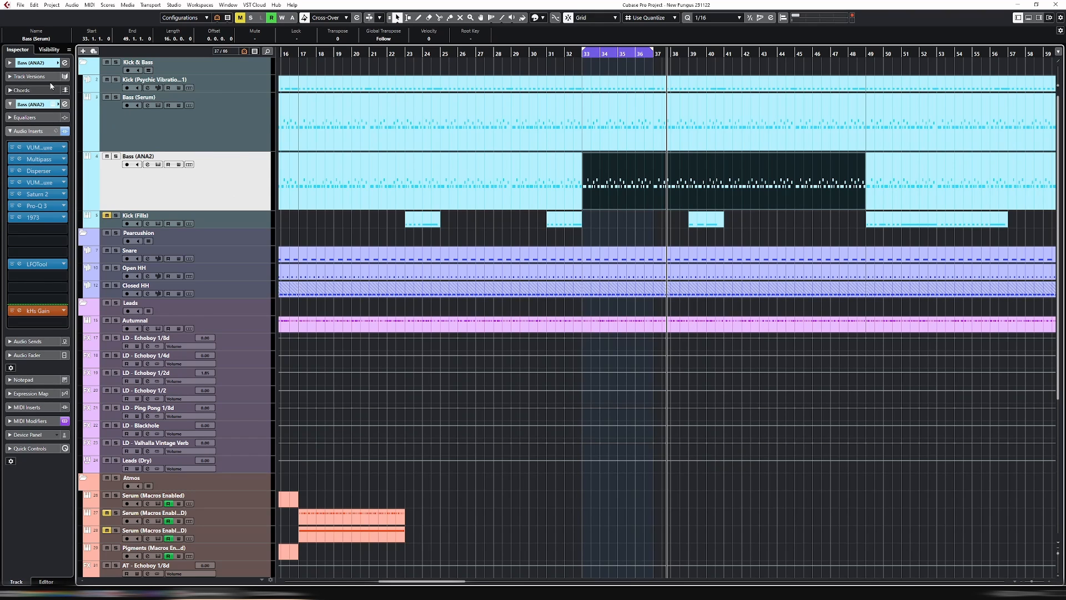
left_click(11, 62)
left_click(22, 143)
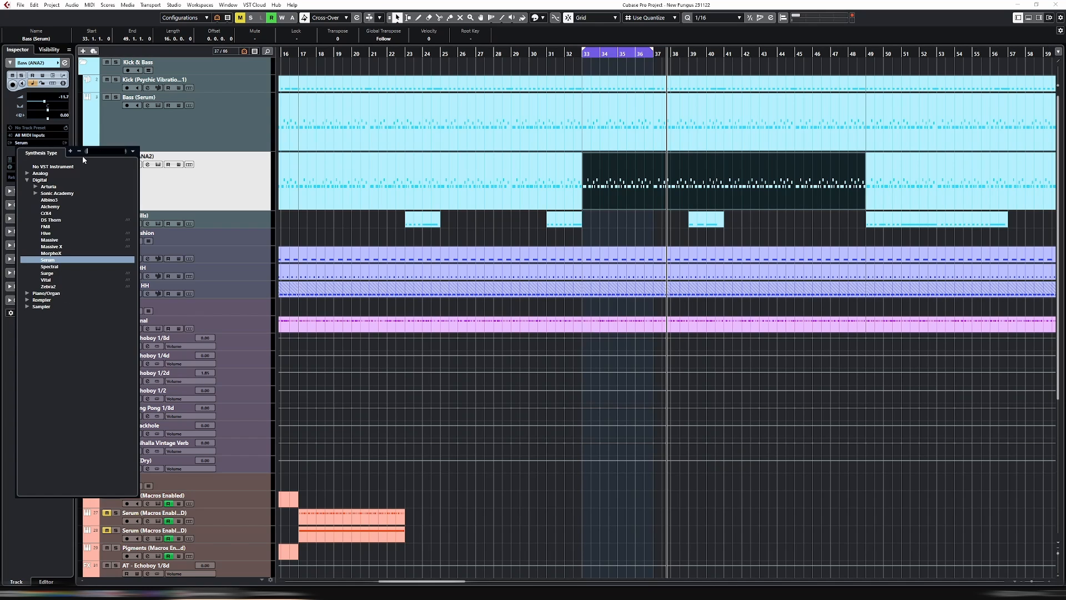
left_click(34, 193)
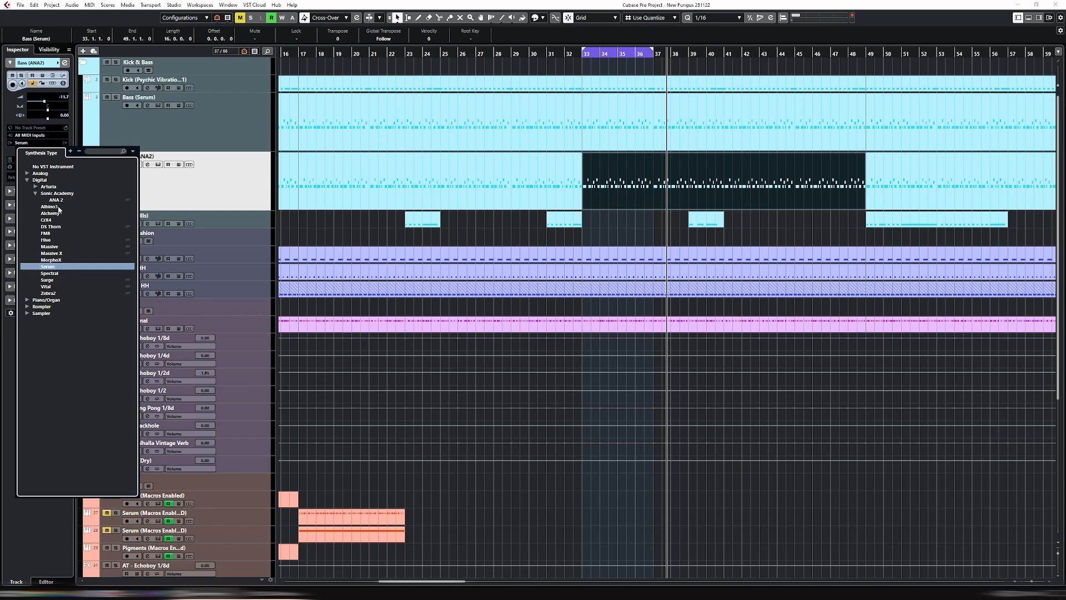
left_click(55, 201)
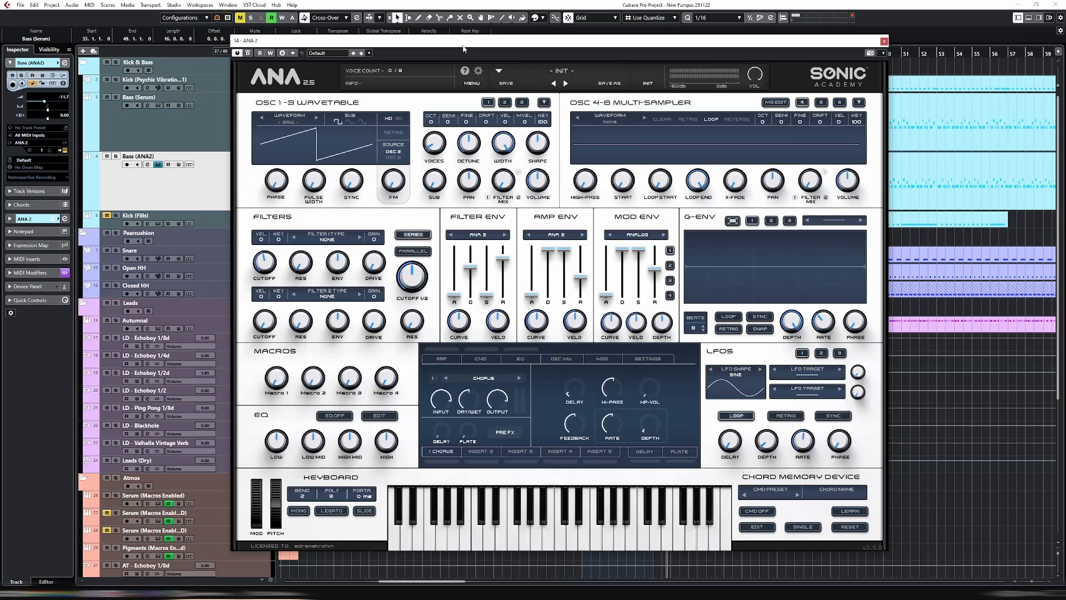
Open the Bass (Serum) track's Serum window and arrange it side by side with ANA 2, below the two bass tracks' events
left_click_drag(463, 48, 588, 73)
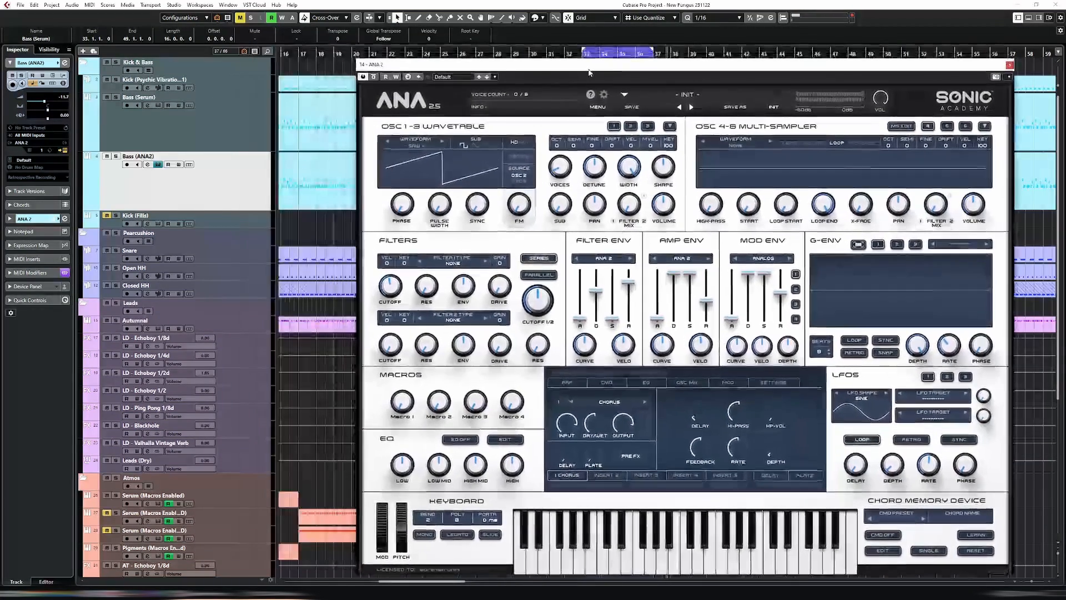
left_click(216, 127)
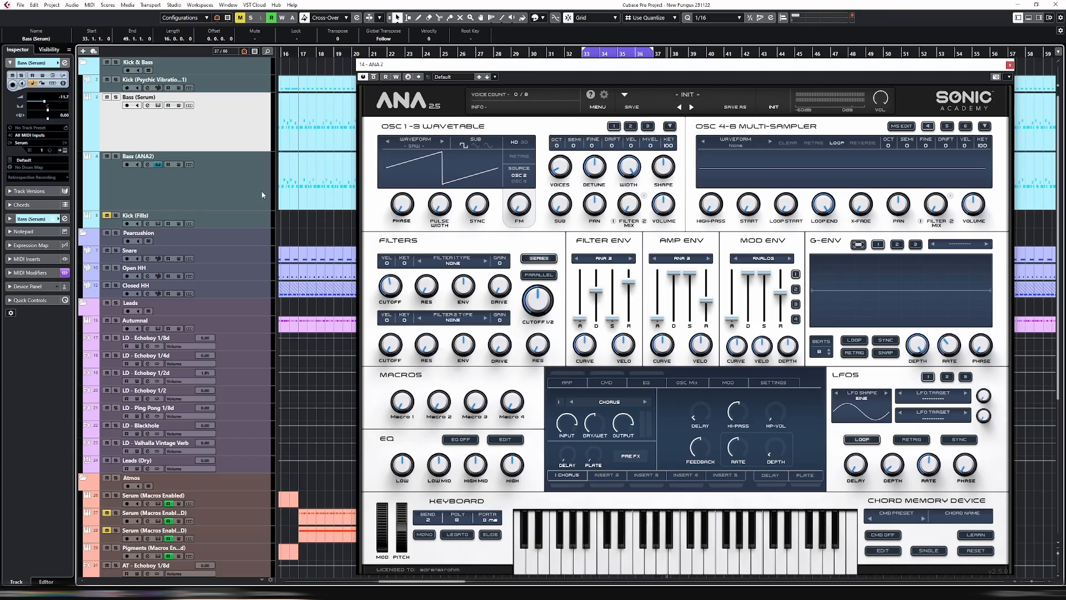
key("e")
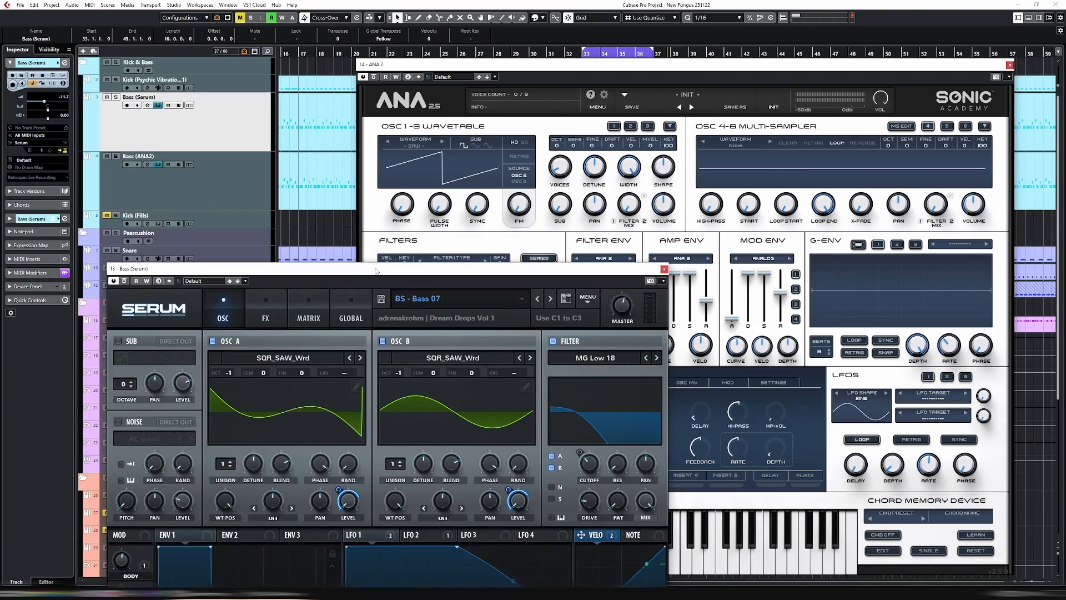
left_click_drag(375, 271, 310, 64)
left_click_drag(628, 66, 686, 110)
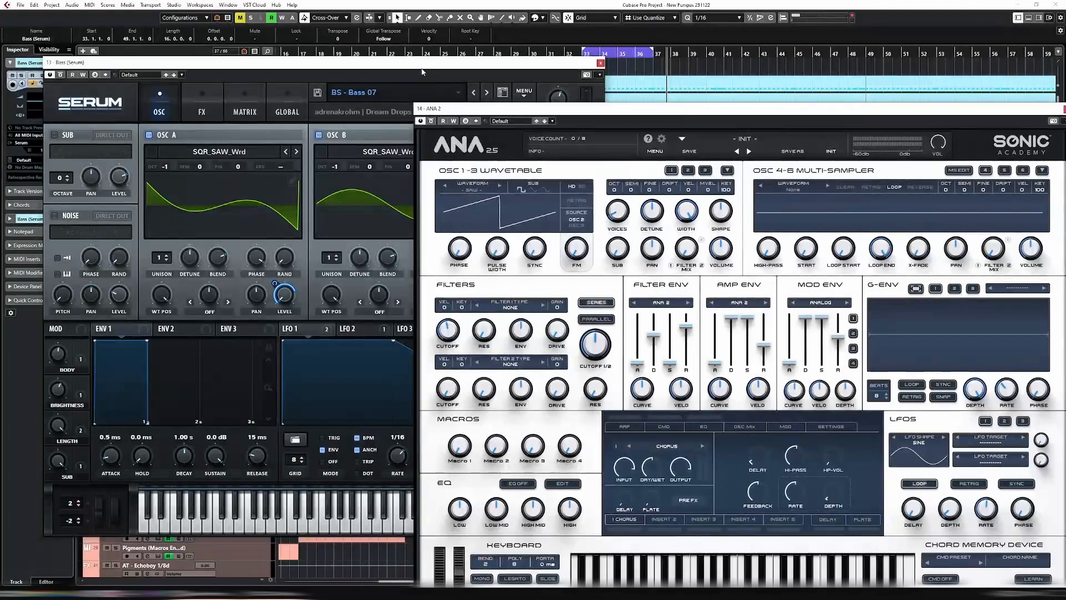
left_click_drag(411, 60, 376, 140)
left_click_drag(543, 115, 564, 165)
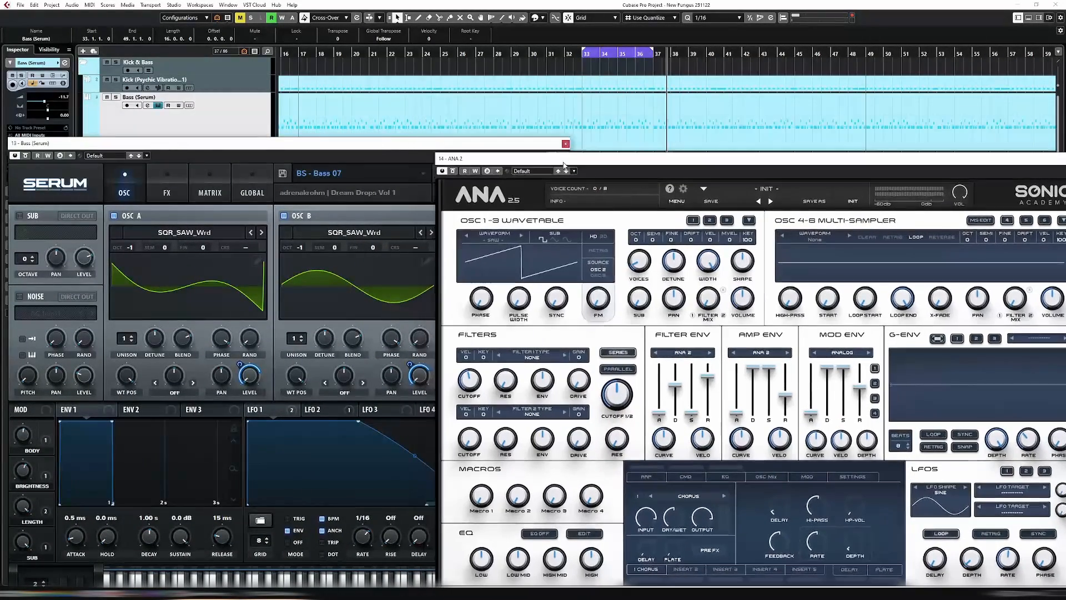
Open the Bass (Serum) part starting at bar 33 in the note editor and examine which pitches the bassline uses
left_click(623, 125)
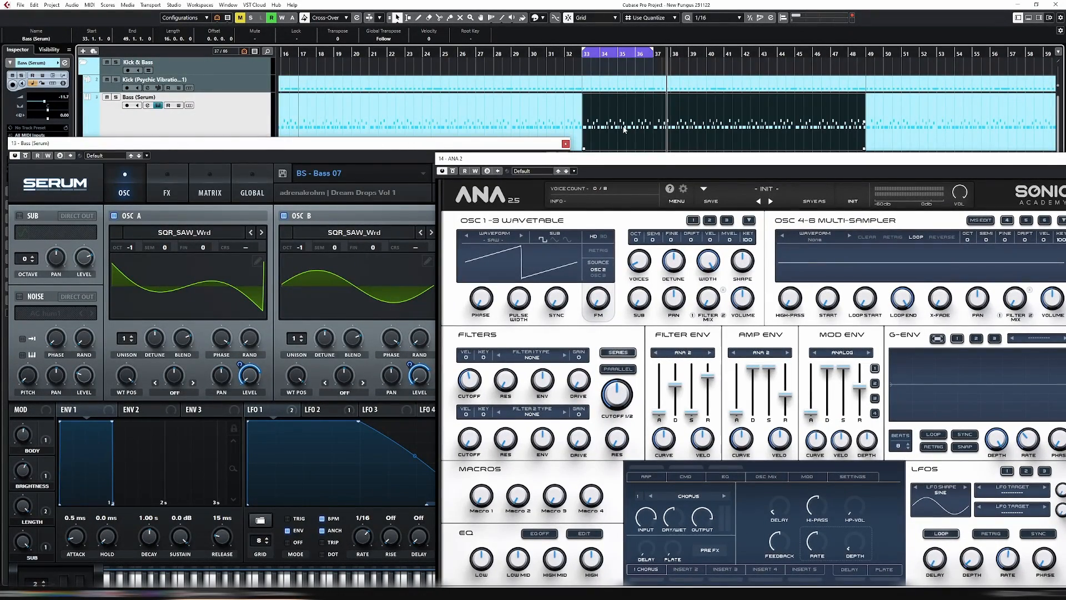
double_click(624, 129)
left_click_drag(540, 413, 942, 459)
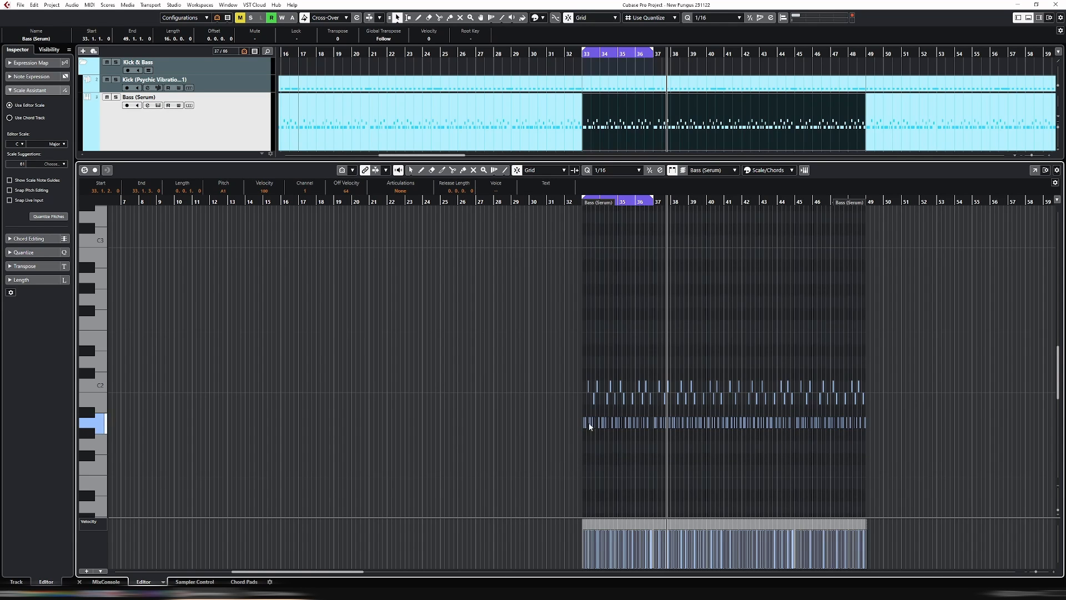
left_click_drag(550, 397, 1053, 406)
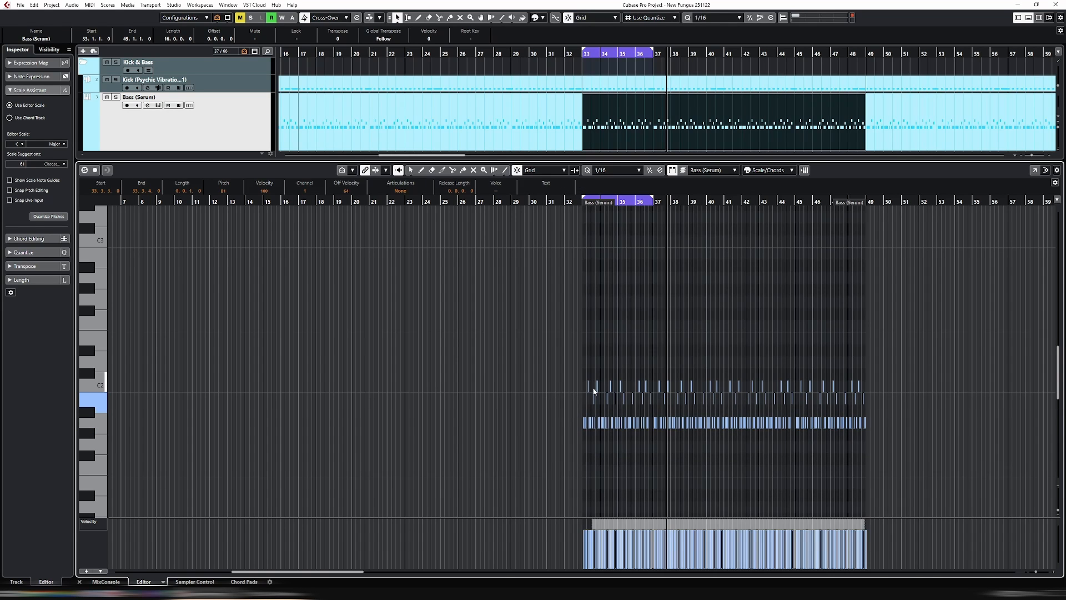
left_click_drag(564, 380, 951, 385)
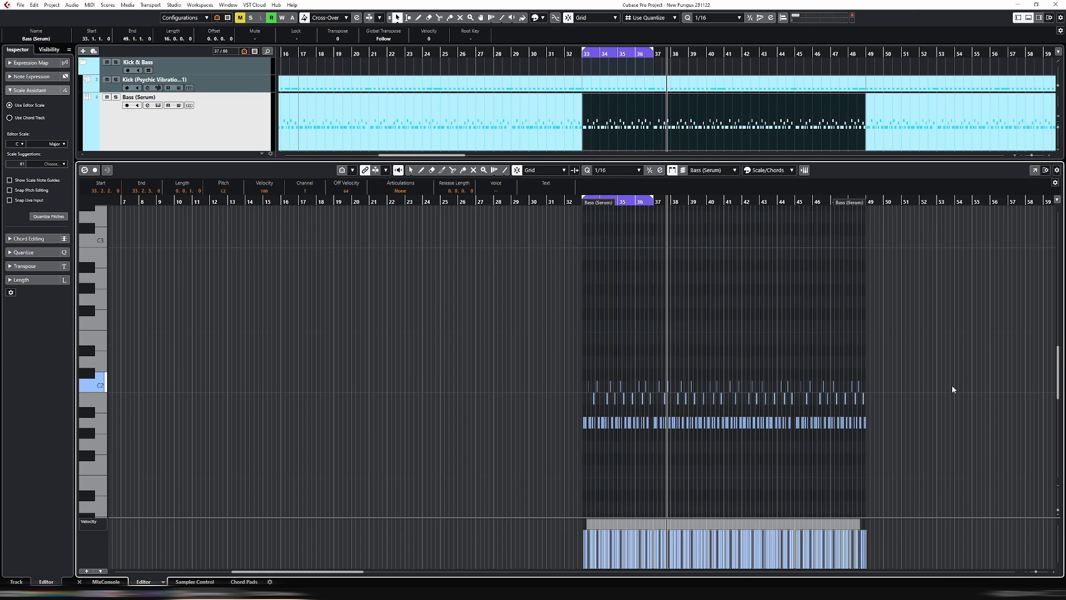
left_click_drag(557, 421, 982, 420)
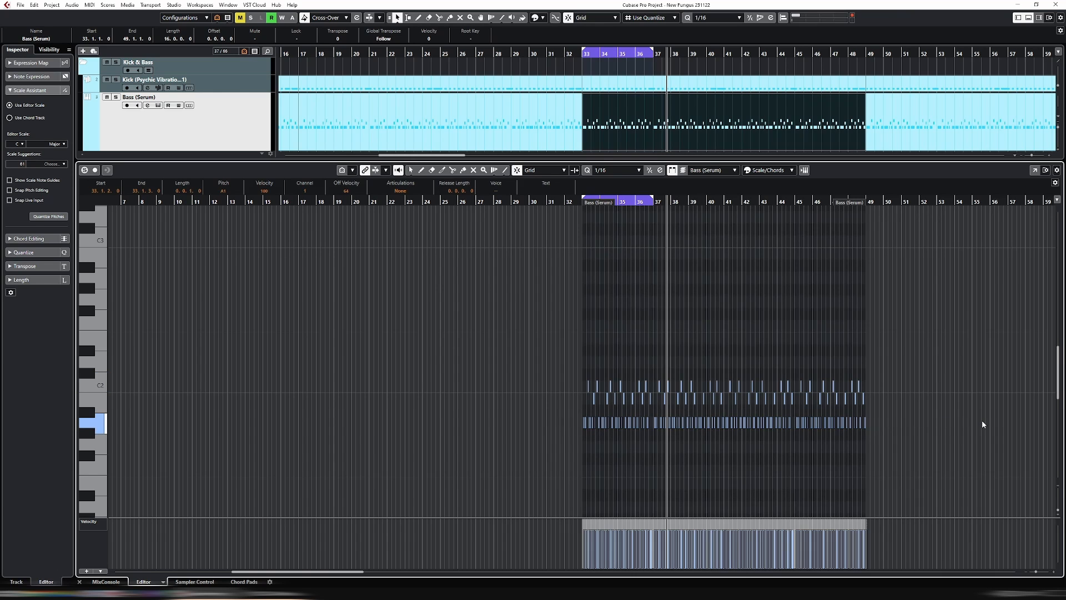
left_click_drag(529, 383, 1001, 387)
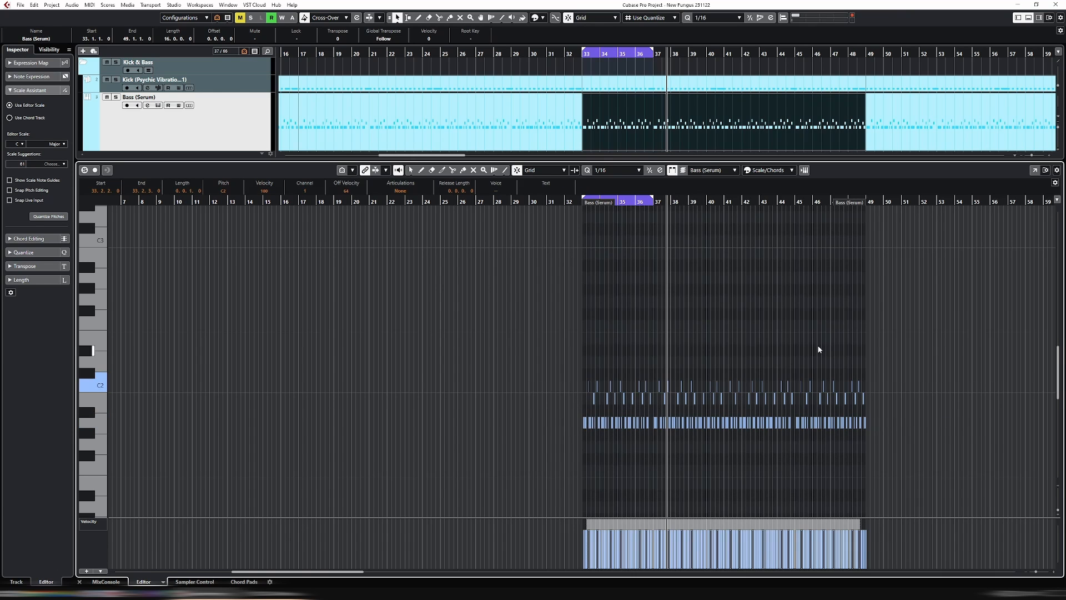
left_click_drag(554, 420, 961, 421)
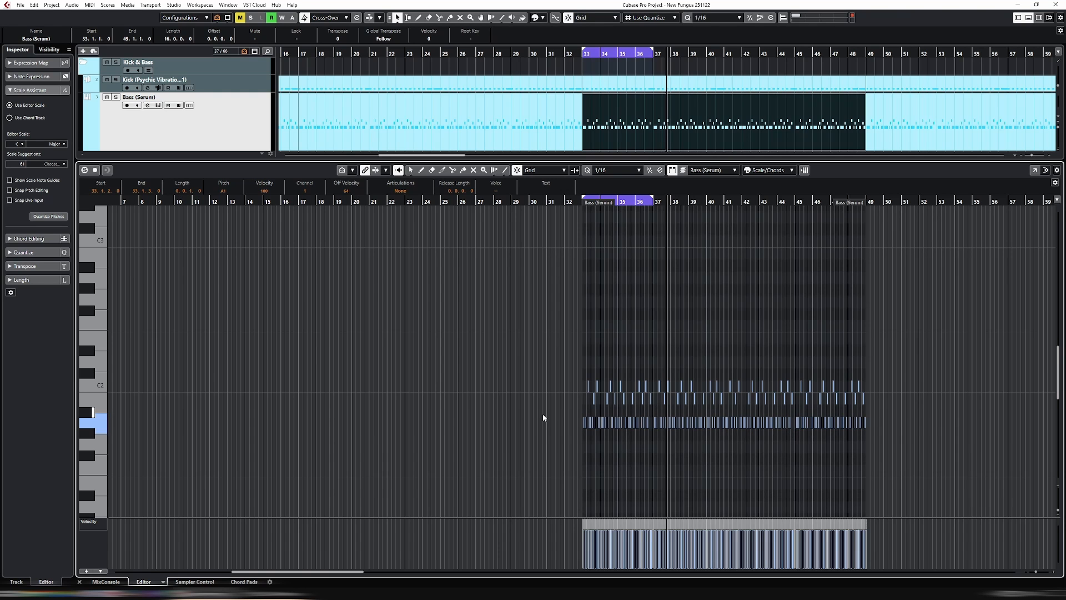
left_click_drag(543, 422, 773, 423)
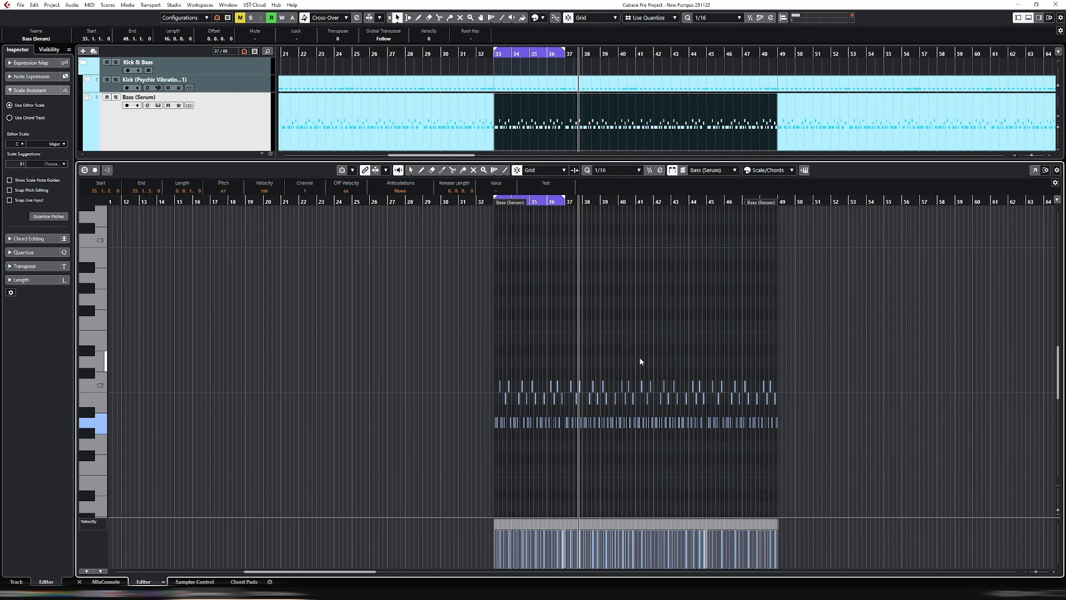
key("ctrl+e")
Open the Serum and ANA 2 instrument windows and arrange them so both Serum's keyboard and ANA 2's multi-sampler are accessible
left_click(158, 105)
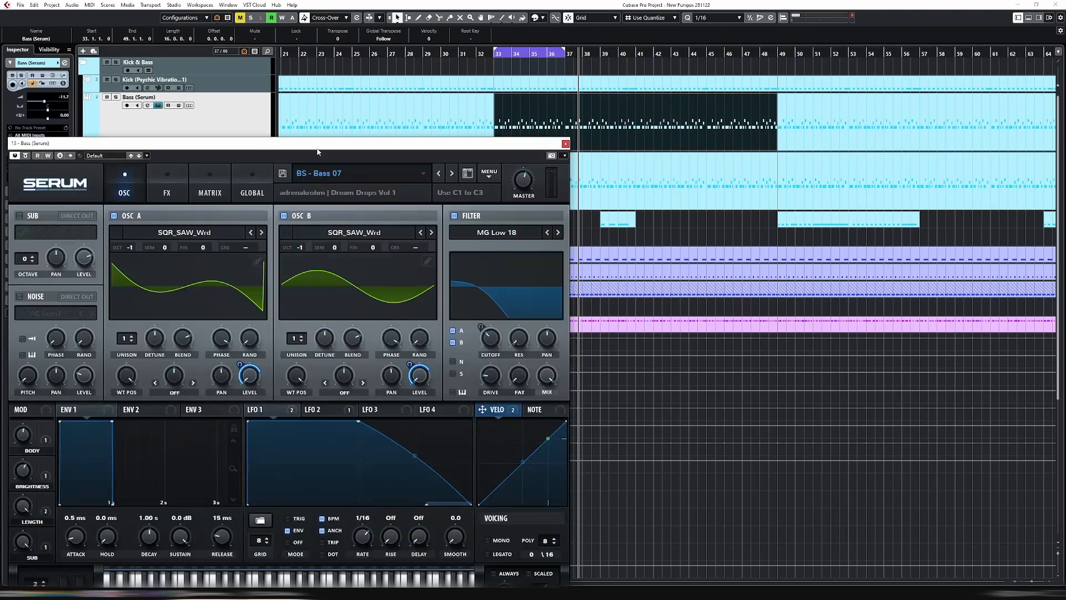
left_click_drag(319, 148, 345, 116)
left_click_drag(346, 117, 328, 44)
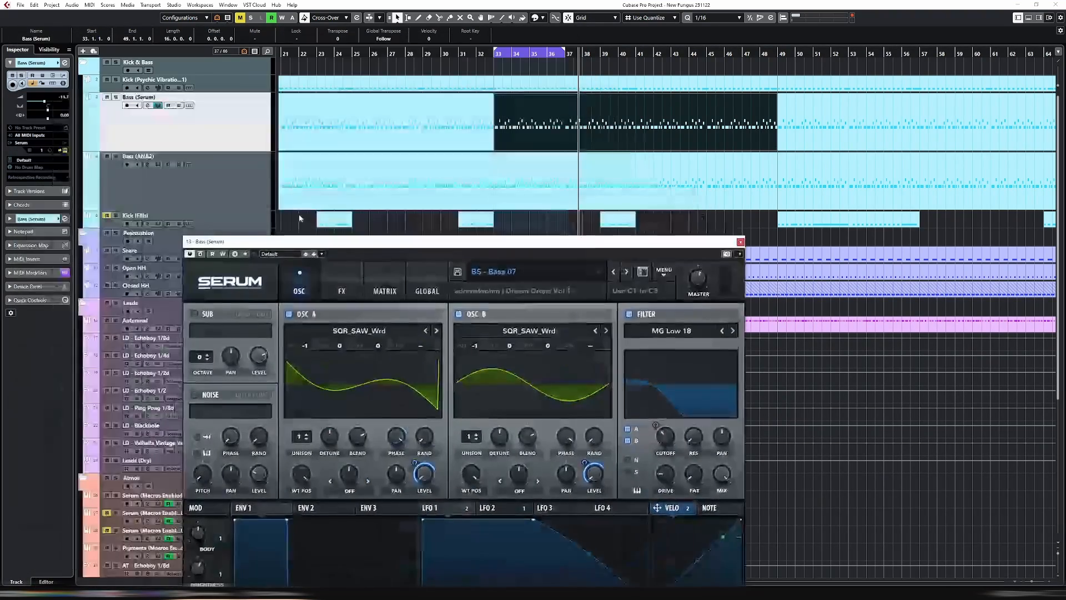
key("Down")
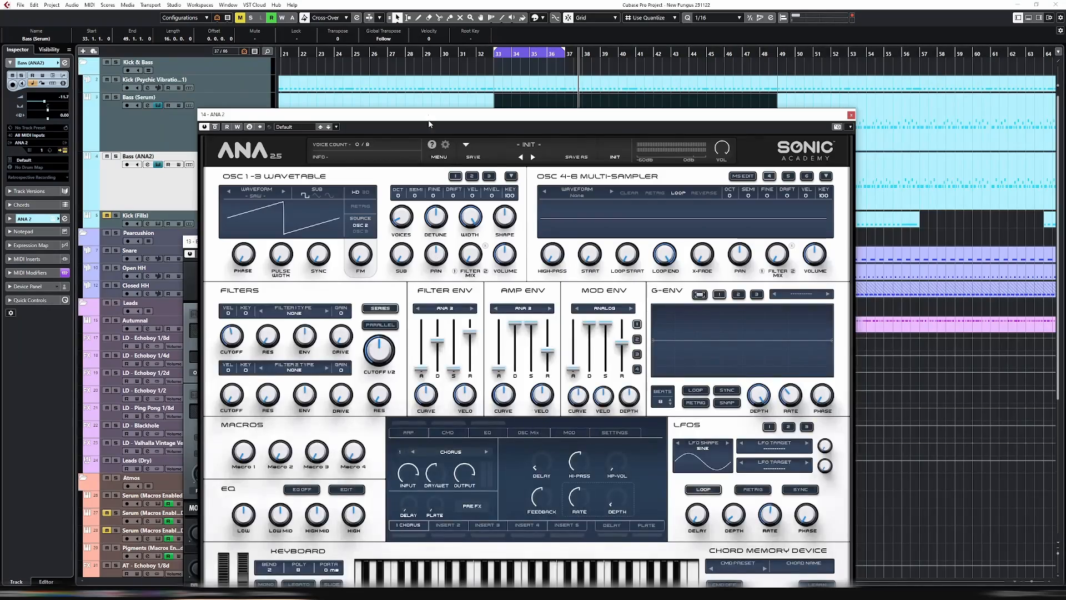
left_click_drag(430, 115, 625, 114)
left_click_drag(274, 246, 89, 18)
left_click(640, 157)
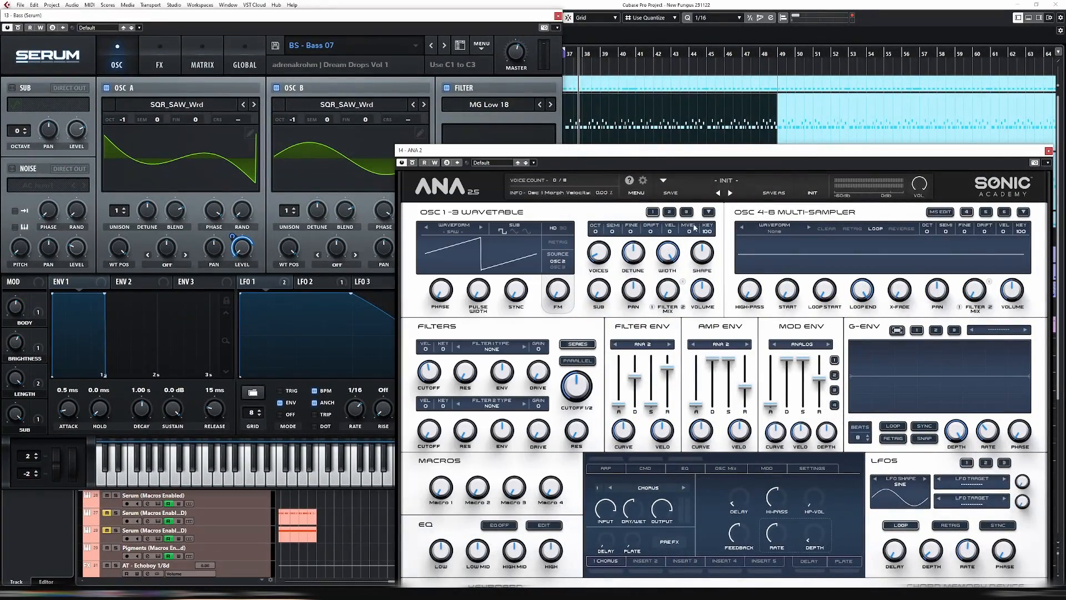
left_click_drag(641, 156, 605, 98)
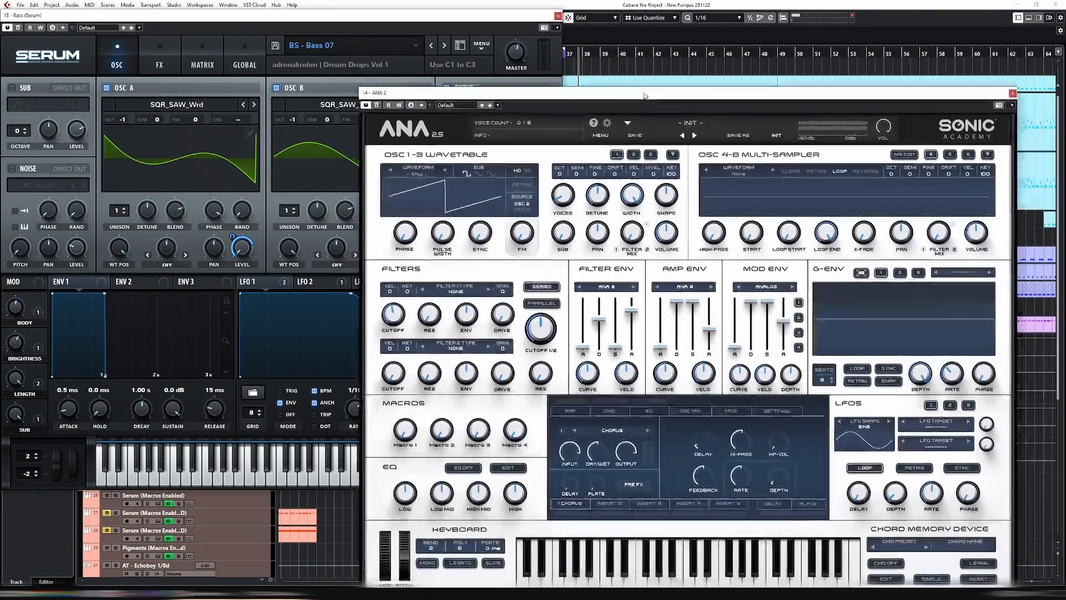
Open ANA 2's multisample editor and import Serum's played A1 note as a sample without copying it to the user folder
left_click(905, 155)
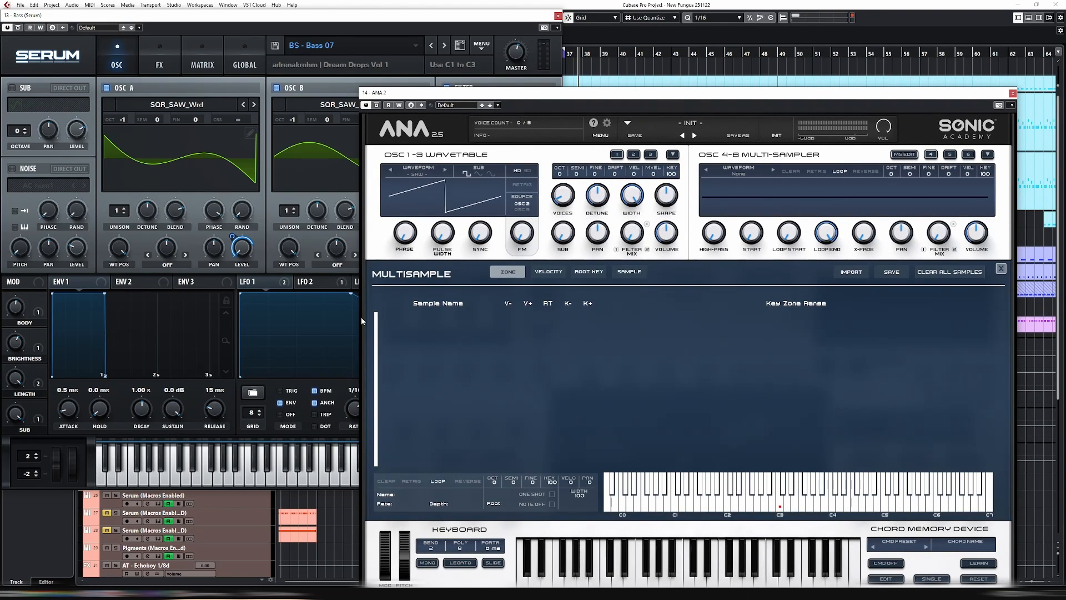
left_click(156, 482)
left_click(157, 482)
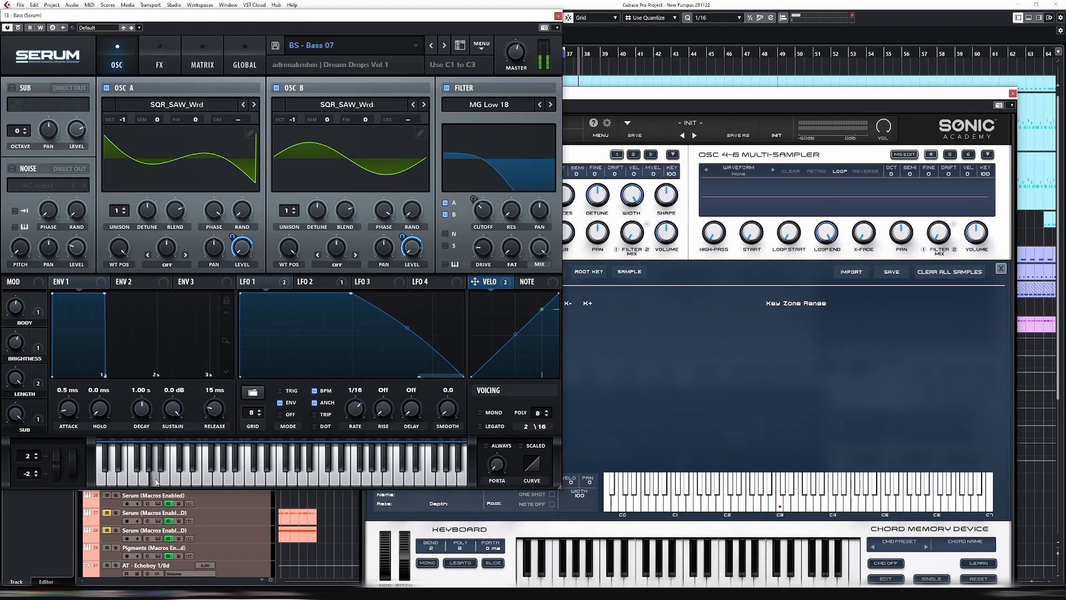
left_click(157, 482)
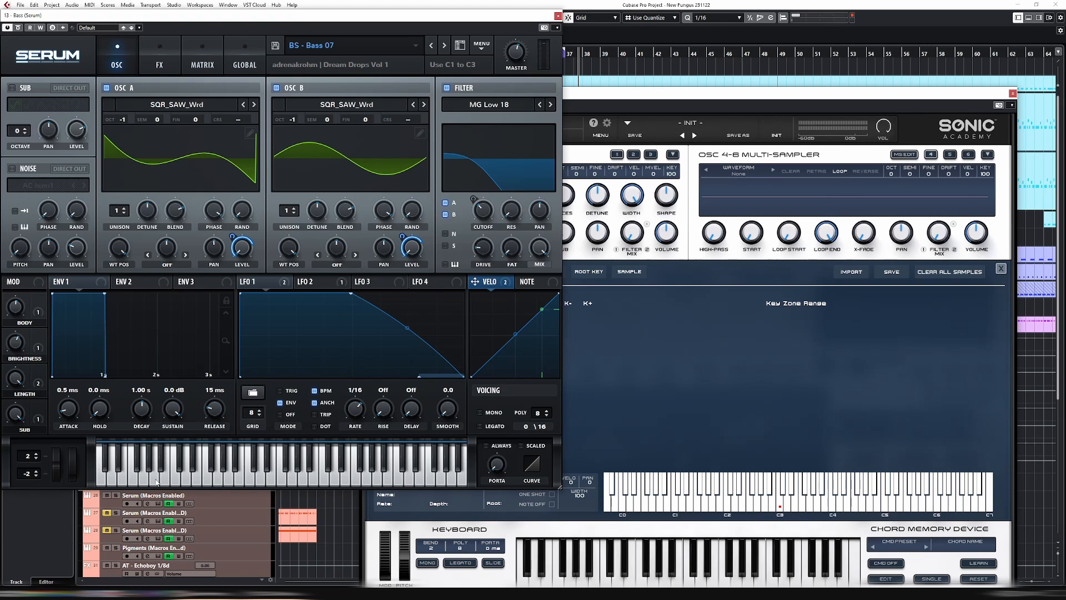
left_click(157, 482)
left_click(157, 482)
left_click_drag(368, 182, 734, 372)
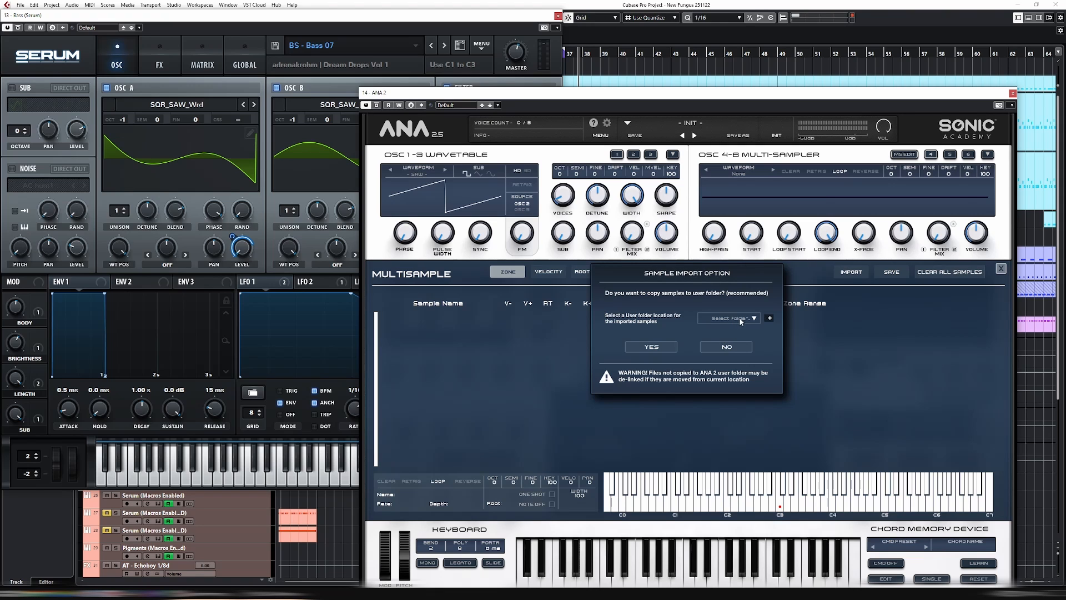
left_click(737, 347)
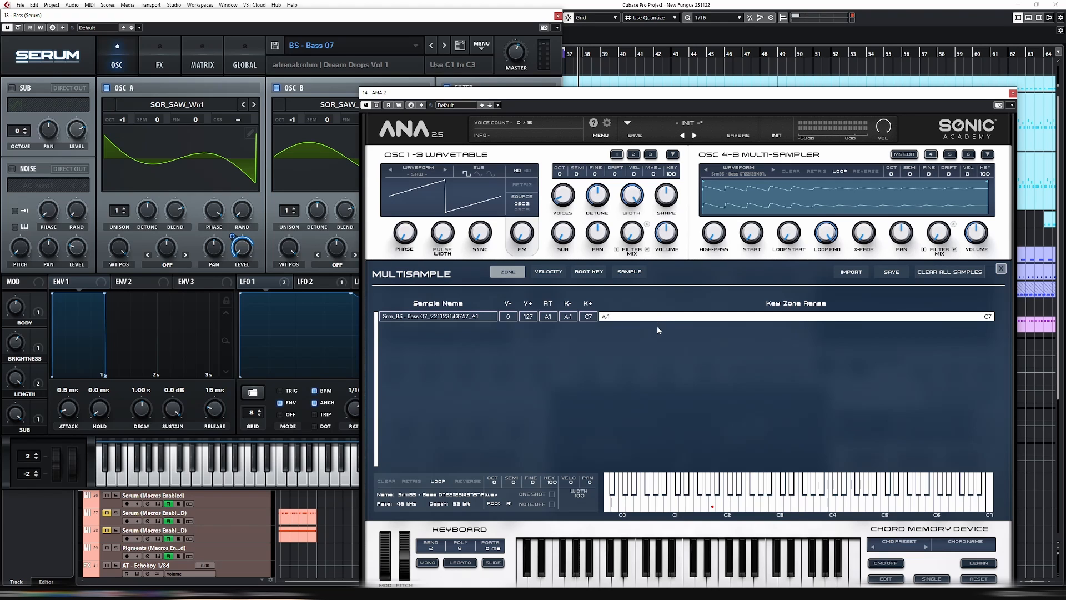
Capture Serum's A1 note again and import it into the multisample without copying, mapped around its root key
left_click(156, 484)
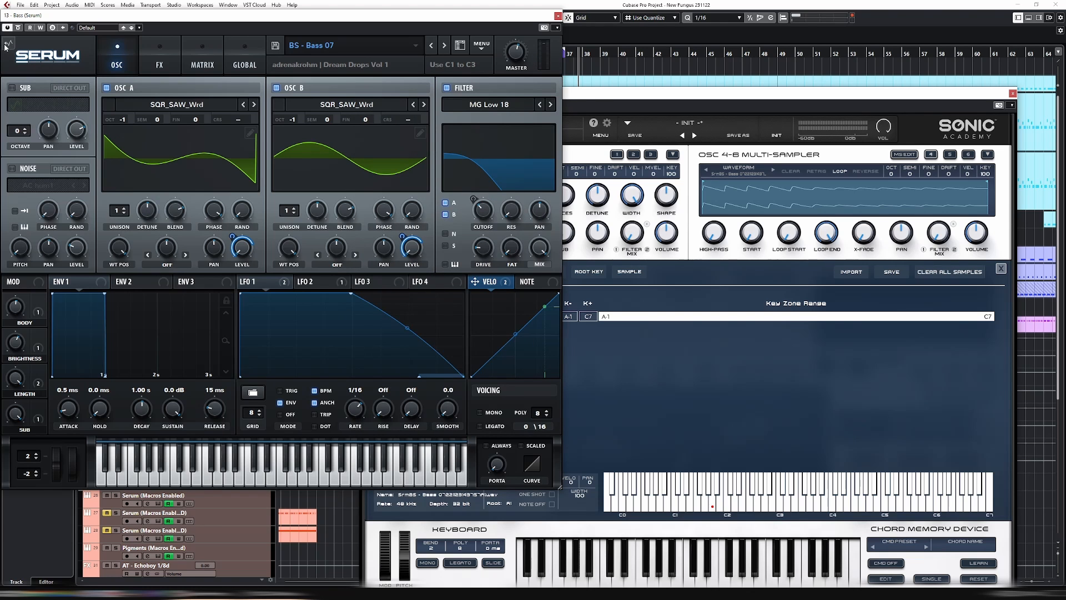
left_click_drag(5, 45, 685, 372)
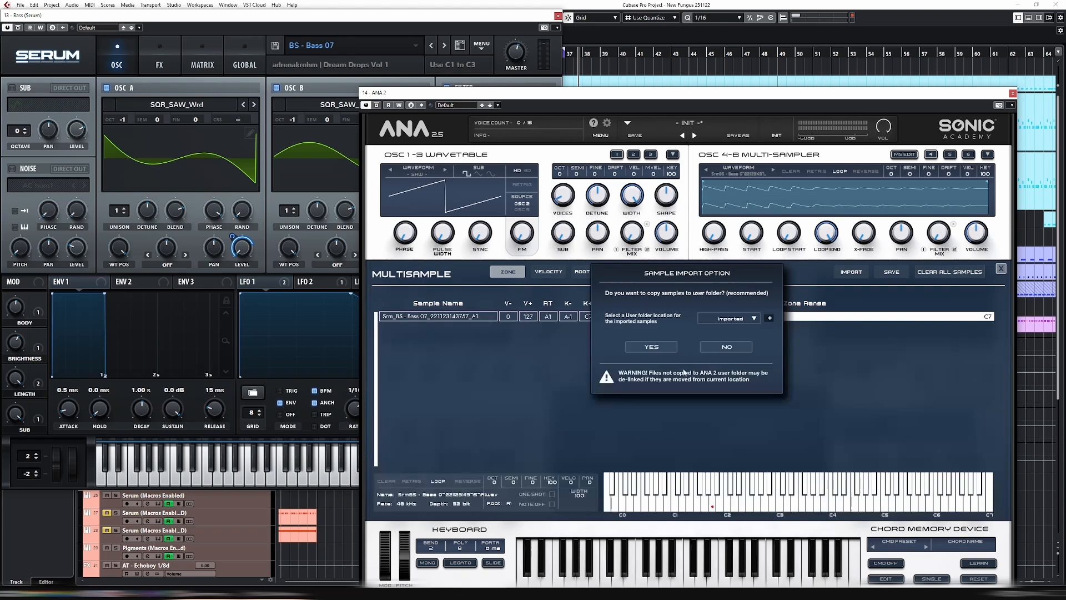
left_click(738, 346)
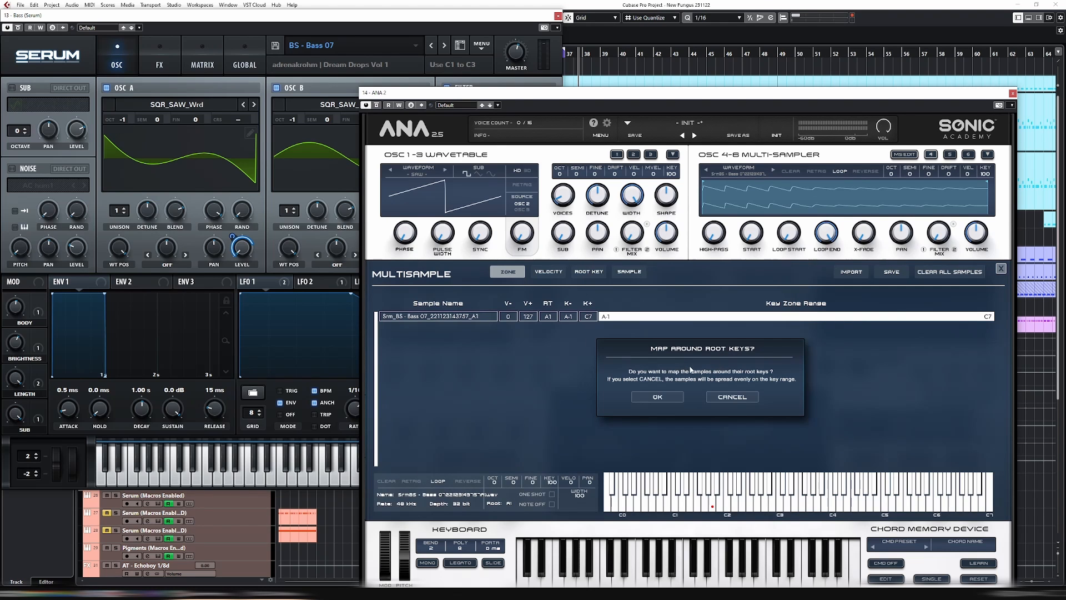
left_click(657, 397)
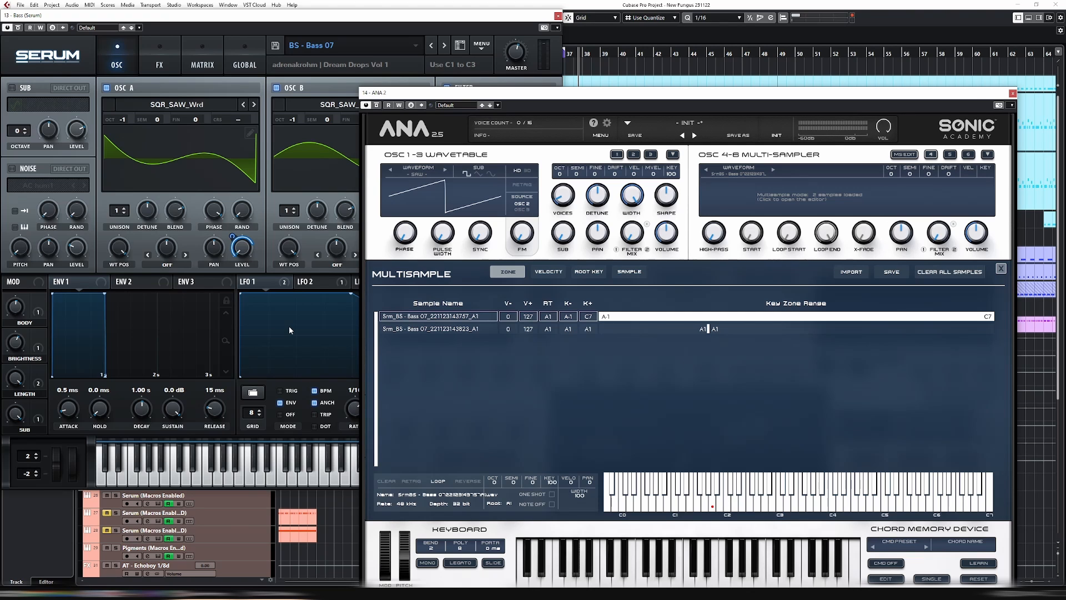
Capture Serum's A#1 note and import it into the ANA 2 multisample without copying, mapped around its root key
left_click(162, 468)
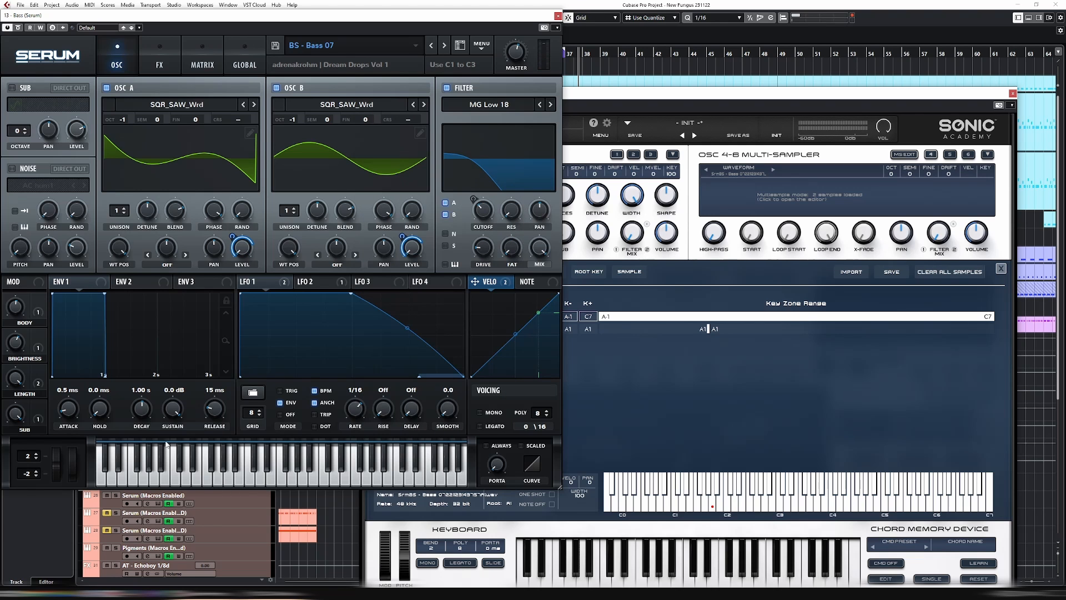
left_click_drag(7, 43, 707, 398)
left_click(729, 352)
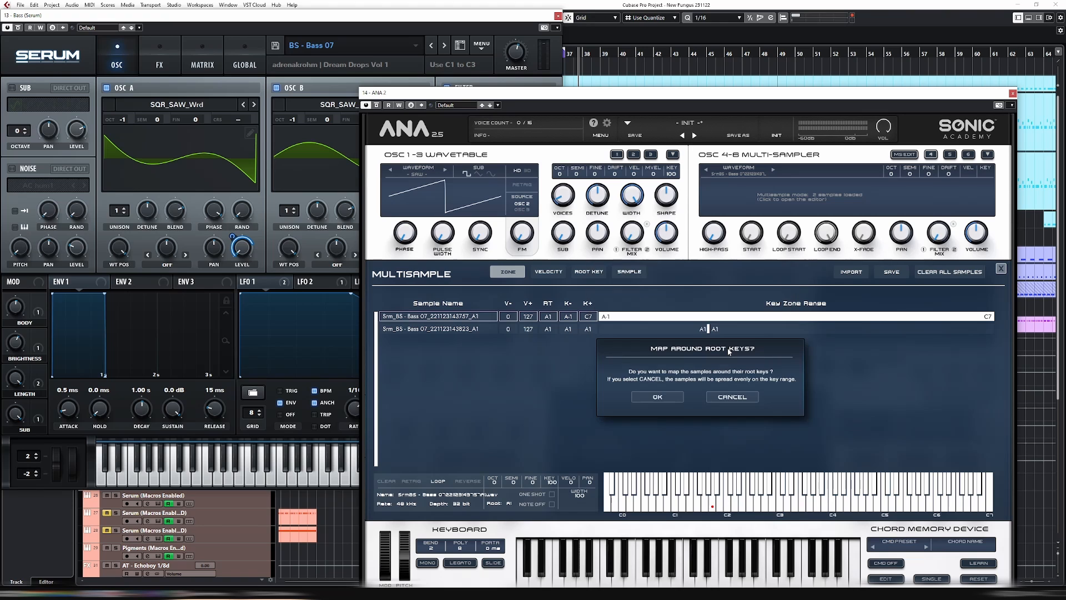
left_click(653, 399)
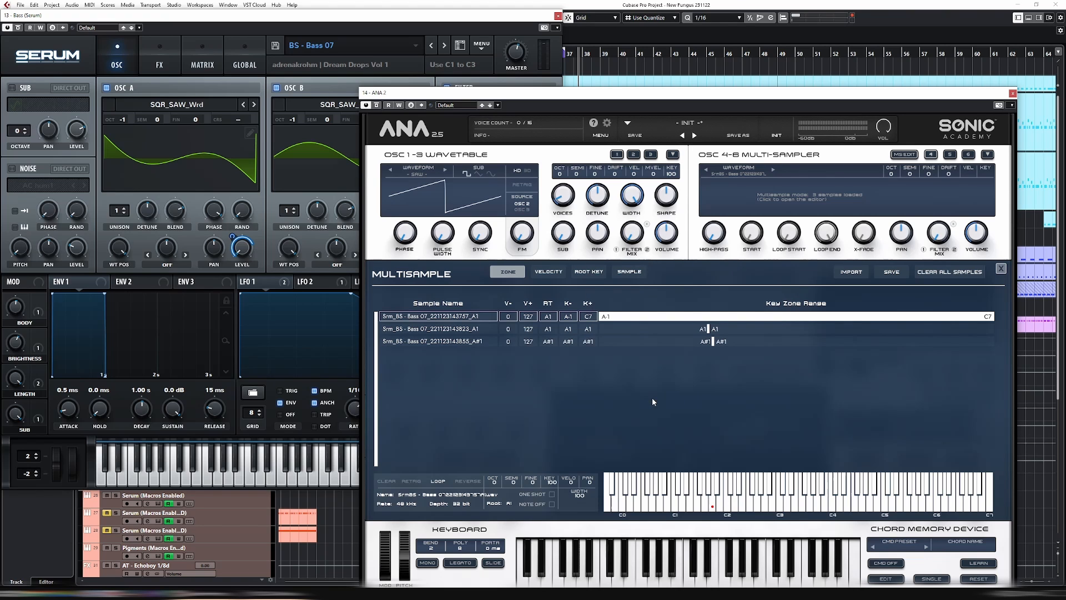
Capture Serum's B1 note and import it into the ANA 2 multisample without copying, mapped around its root key
left_click(165, 480)
left_click_drag(44, 56, 707, 389)
left_click(727, 346)
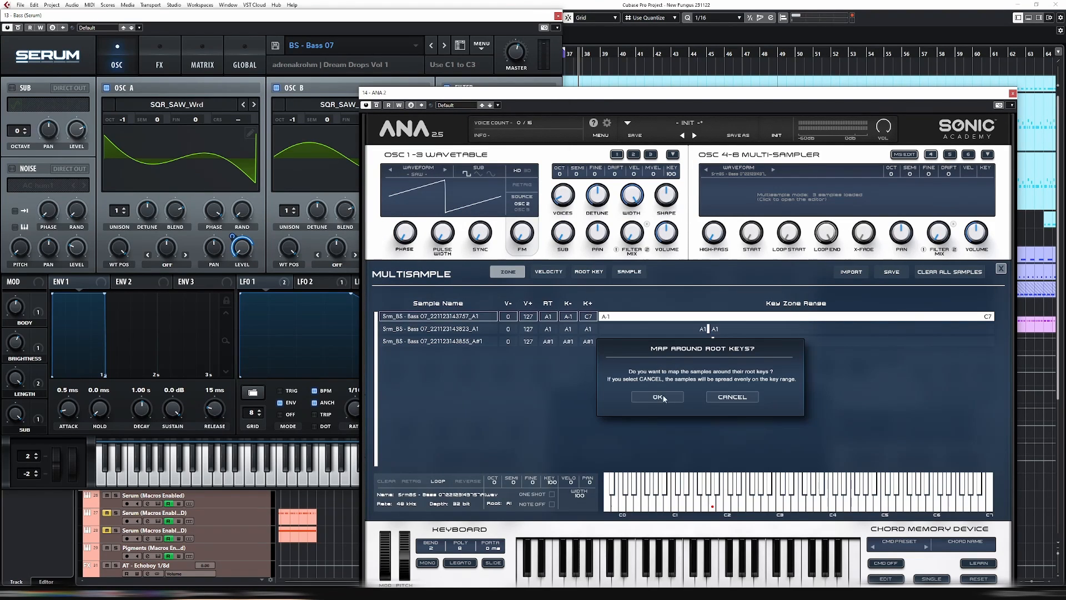
left_click(667, 398)
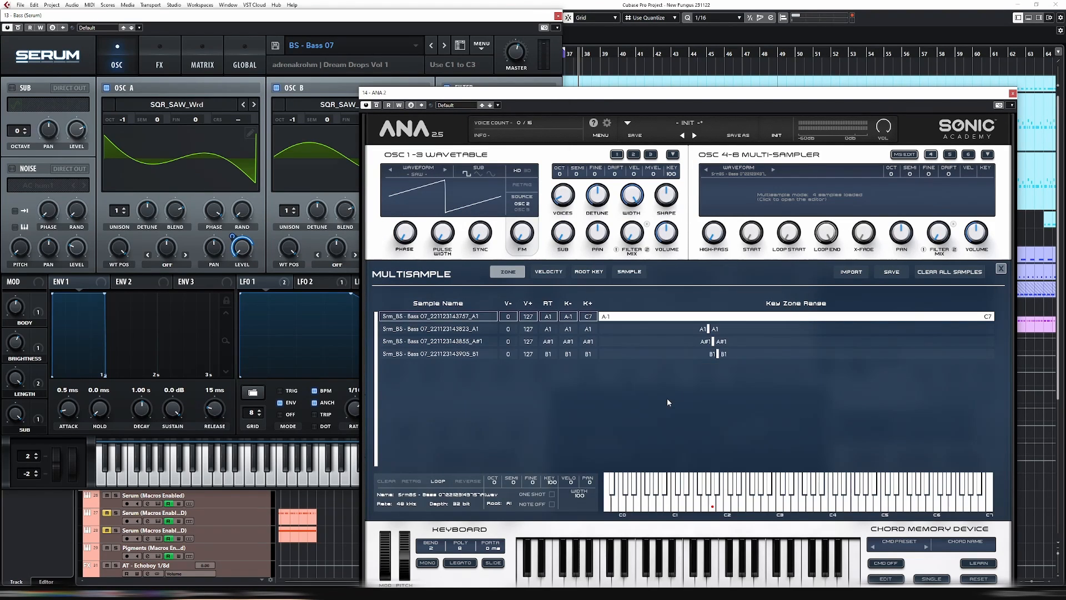
Capture Serum's C2 note and import it into the ANA 2 multisample without copying, mapped around its root key
left_click(175, 481)
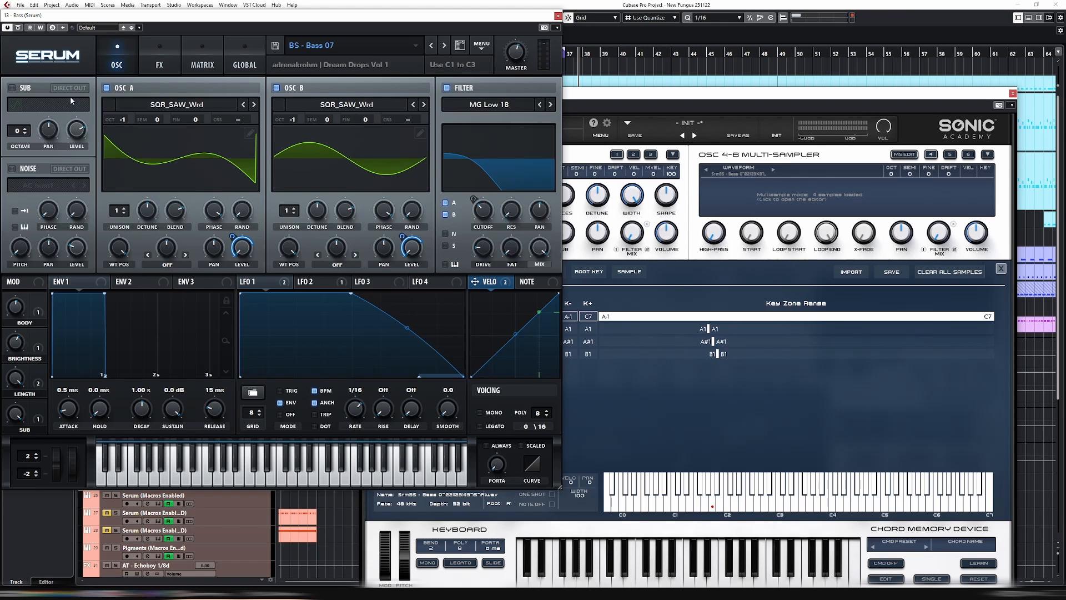
left_click_drag(1, 47, 672, 391)
left_click(735, 347)
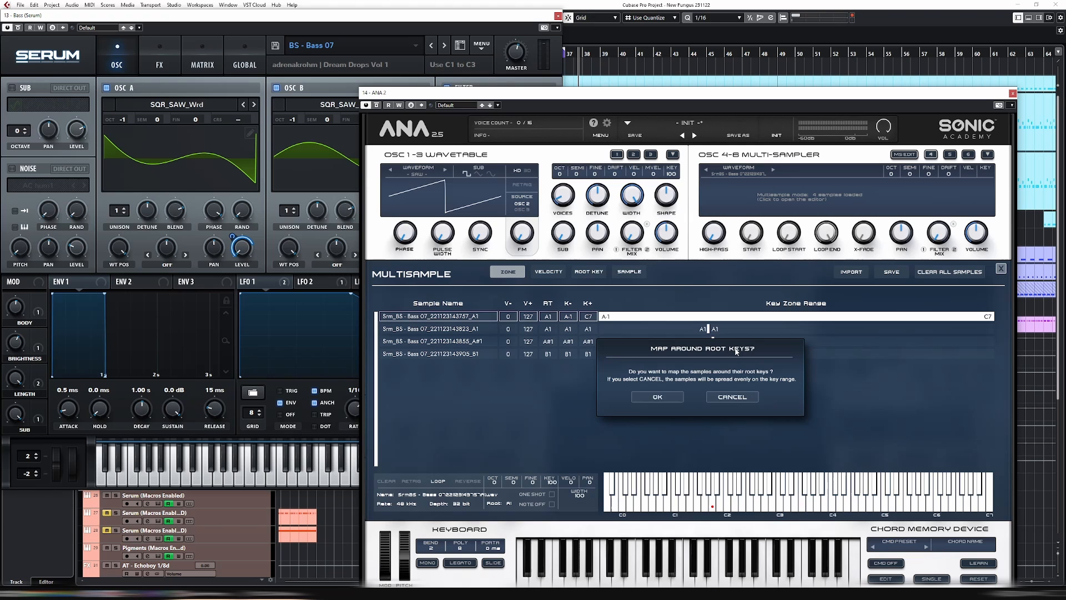
left_click(658, 396)
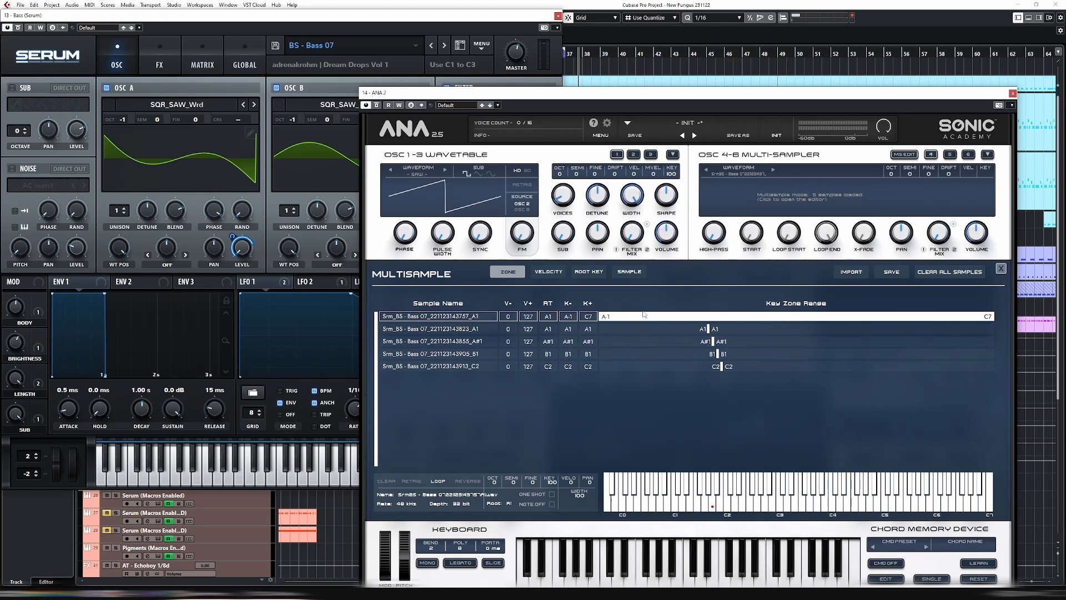
Confine the first A1 sample's key zone to C7 only, and close the ANA 2 and Serum windows
left_click_drag(605, 316, 993, 316)
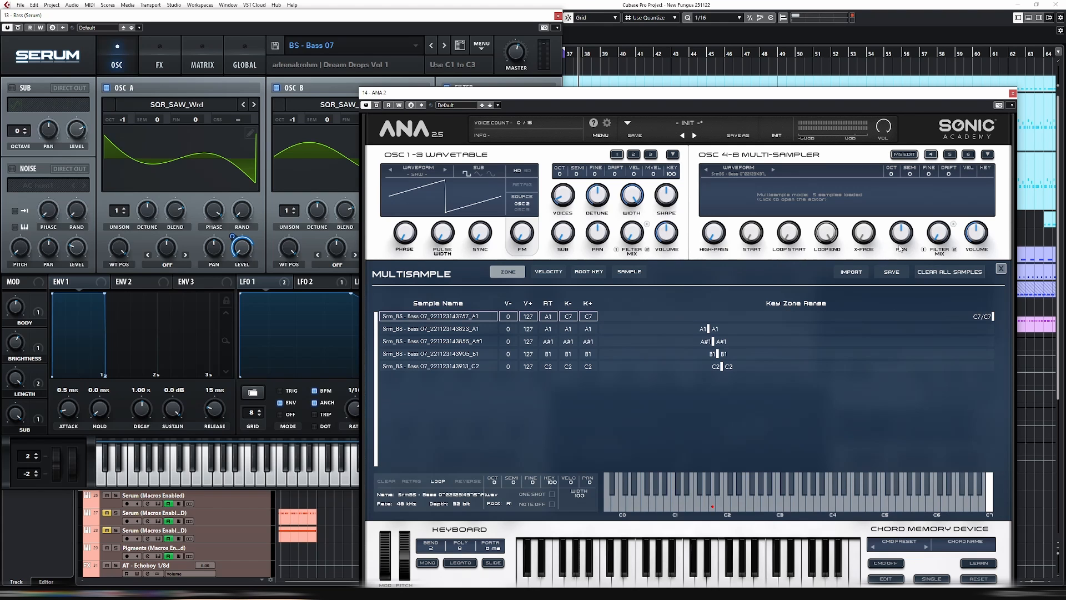
left_click(1012, 93)
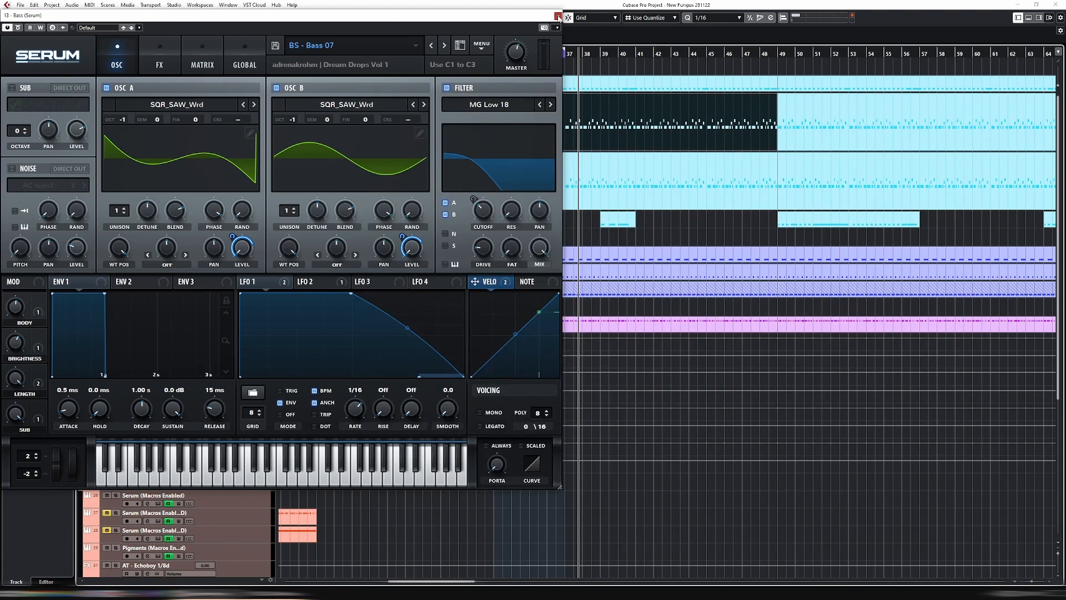
left_click(558, 15)
Solo the Bass (ANA2) track together with the main kick track and reopen ANA 2 on the bass track
left_click(115, 157)
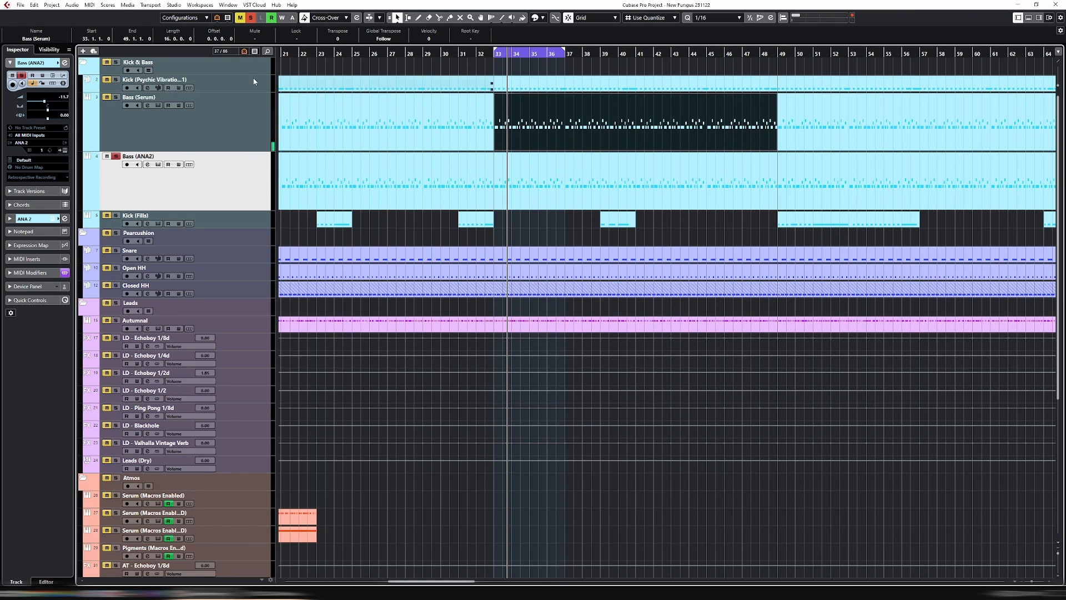
left_click(109, 81)
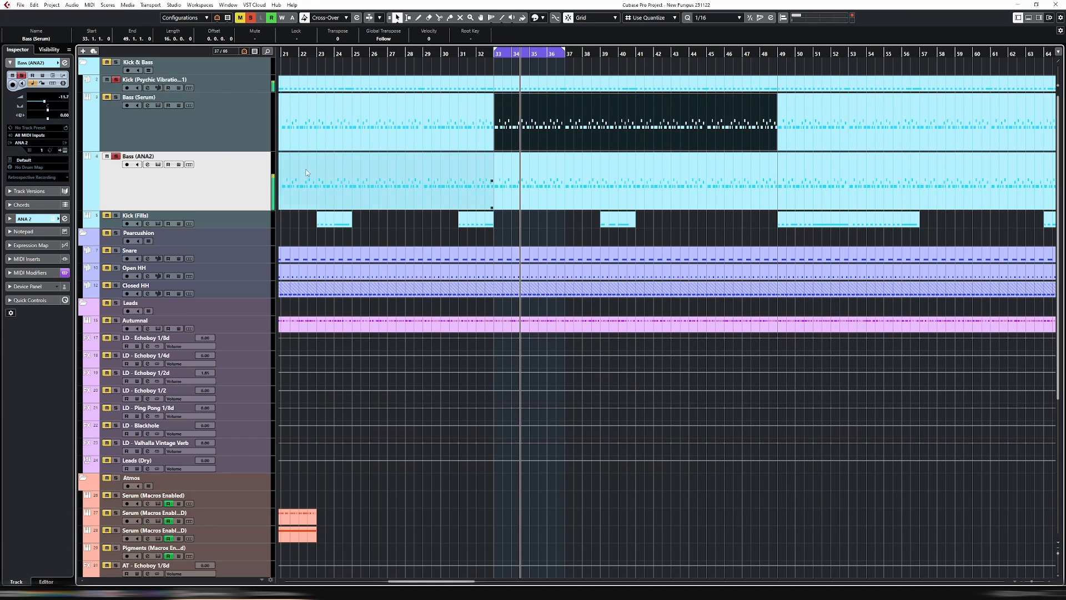
key("e")
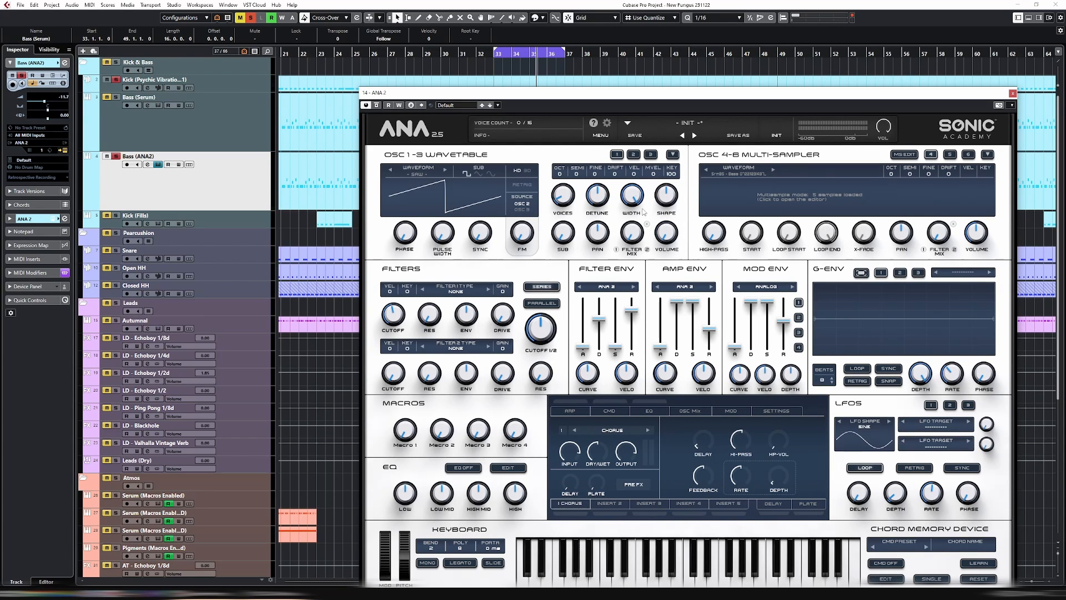
Look through ANA 2's three wavetable oscillators, return to the first, and move the plug-in window so all of it is visible
left_click(635, 156)
left_click(651, 155)
left_click(616, 155)
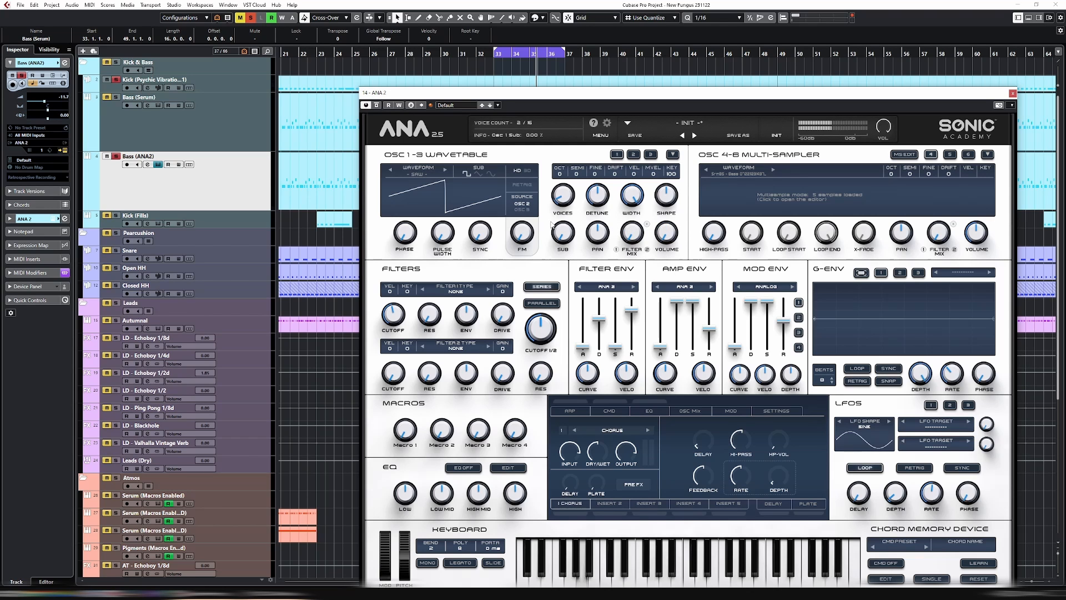
left_click_drag(581, 96, 524, 39)
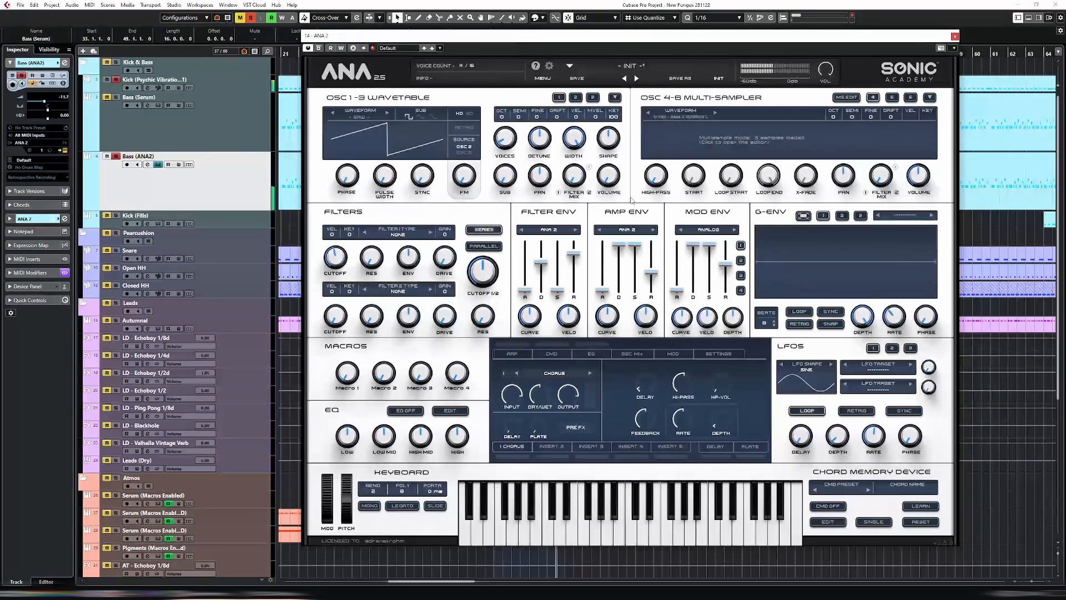
Select the Bass (Serum) track and solo it on its own, clearing the other solos
left_click(229, 127)
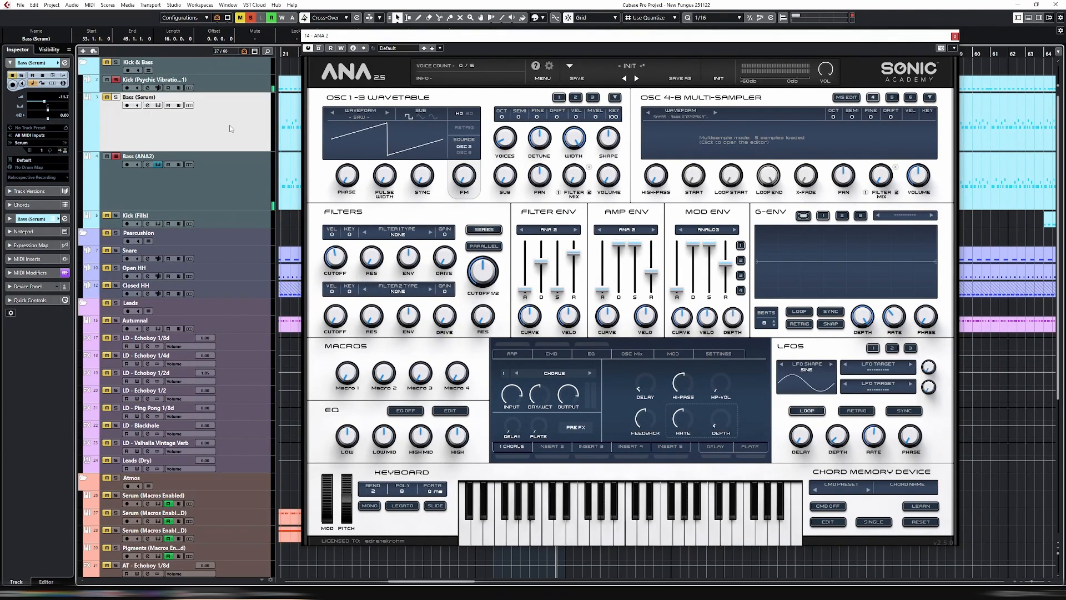
left_click(244, 173)
left_click(223, 132)
left_click(31, 219)
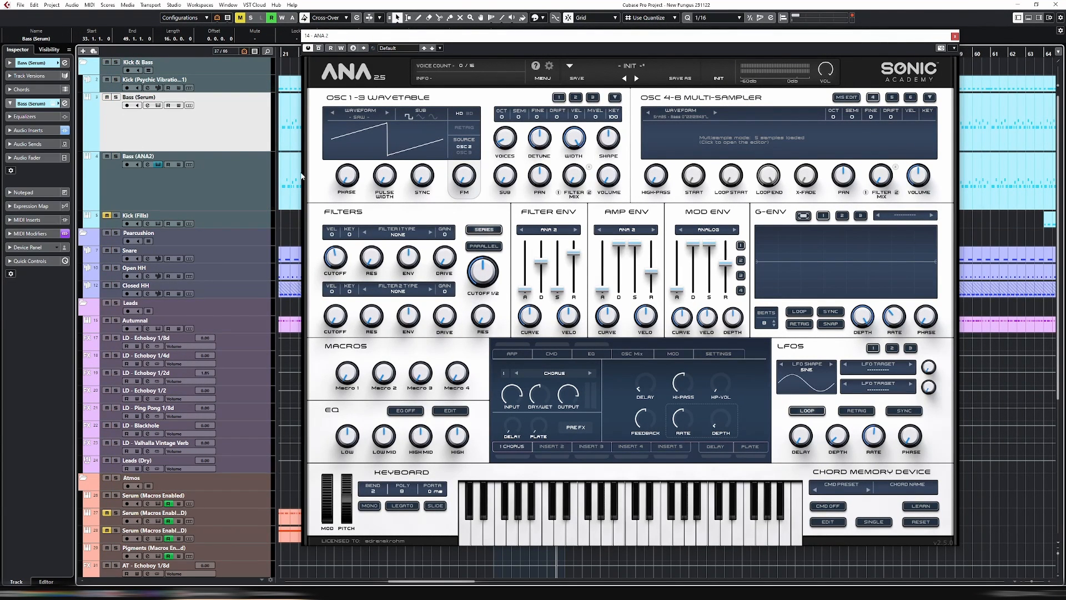
left_click(250, 18)
left_click(115, 97)
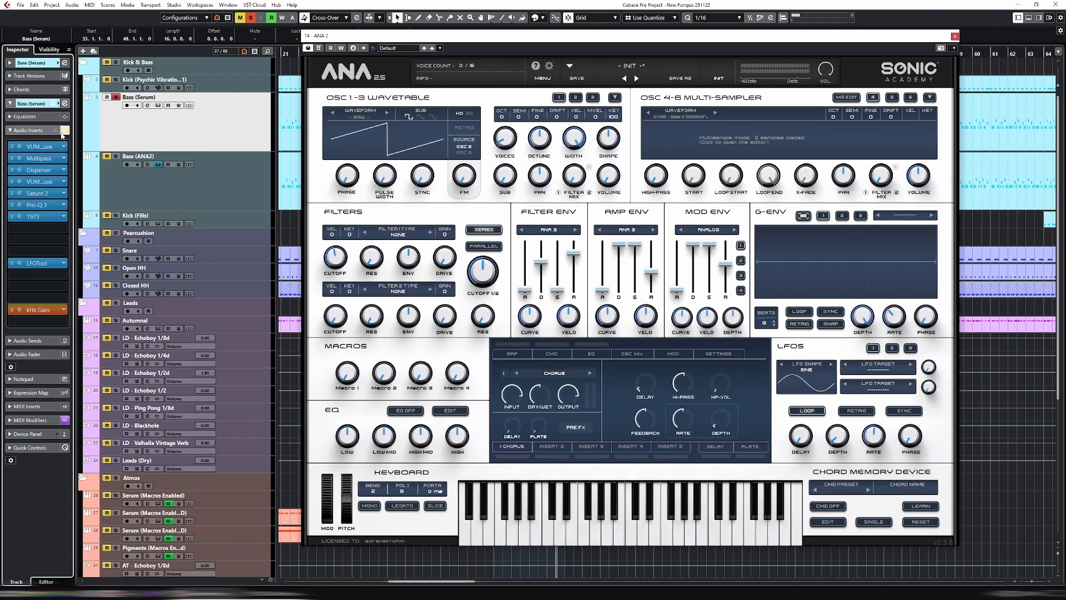
Bypass all audio inserts on the Bass (Serum) track and check its soloed level on the channel fader, ending with the solo off
left_click(11, 131)
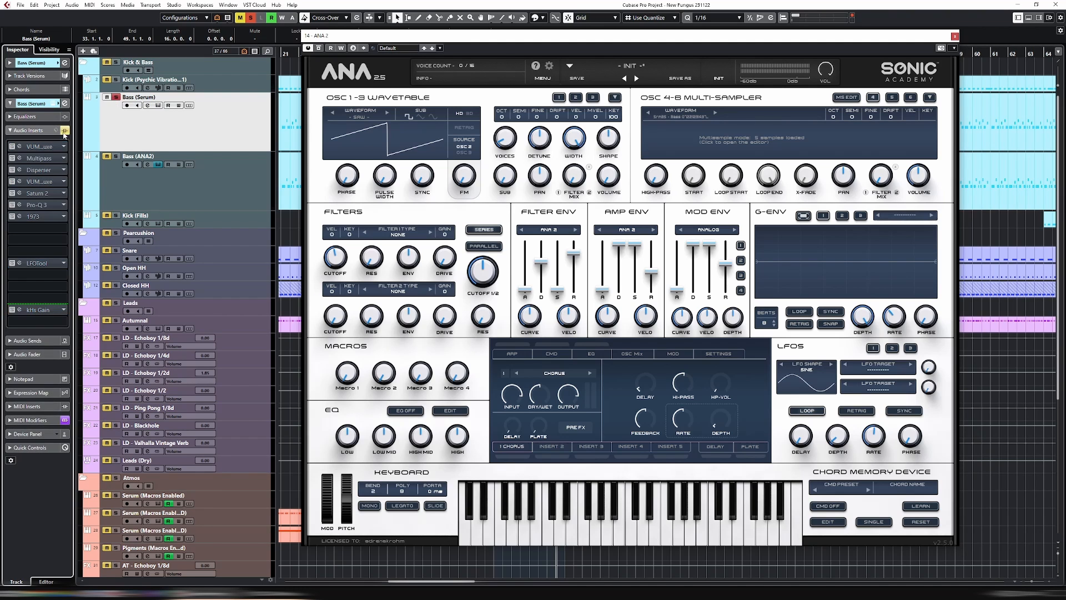
left_click(41, 356)
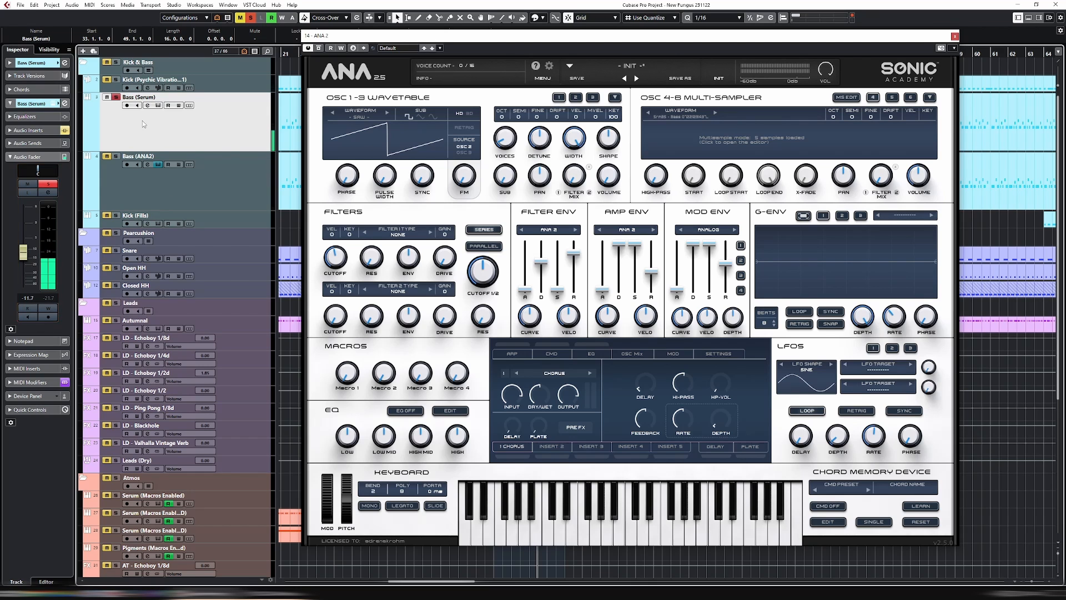
left_click(115, 96)
Bypass all audio inserts on the Bass (ANA2) track and play it soloed with its channel fader displayed
left_click(206, 201)
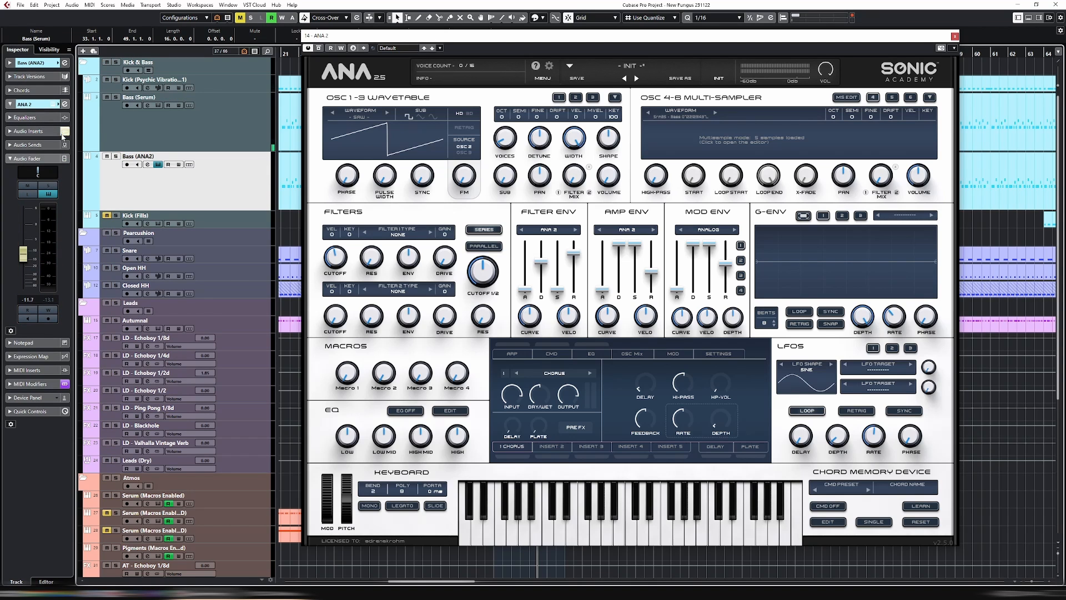
left_click(39, 133)
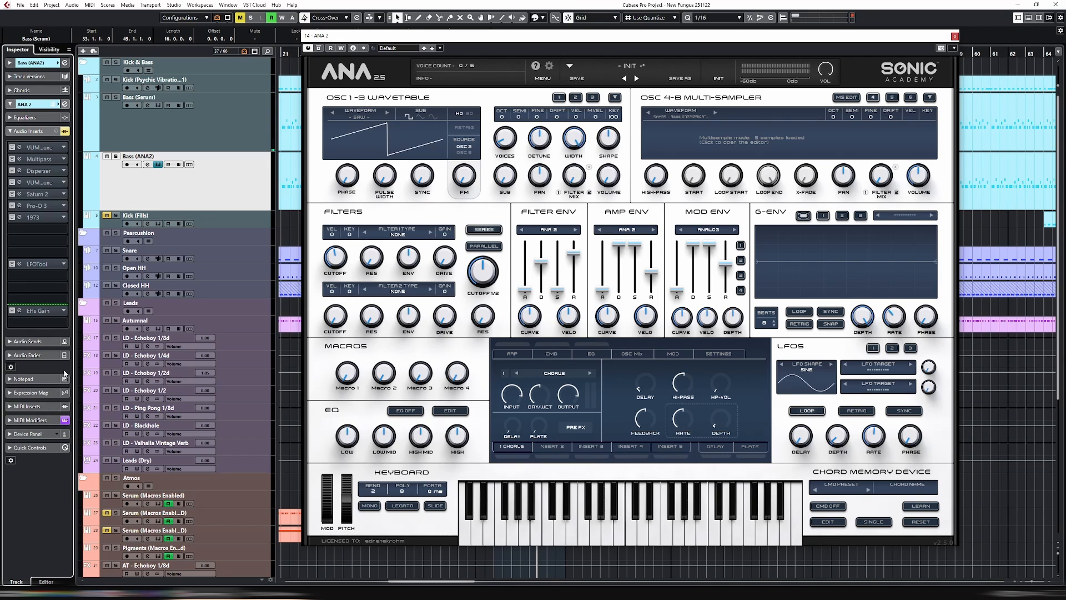
left_click(35, 355)
key("space")
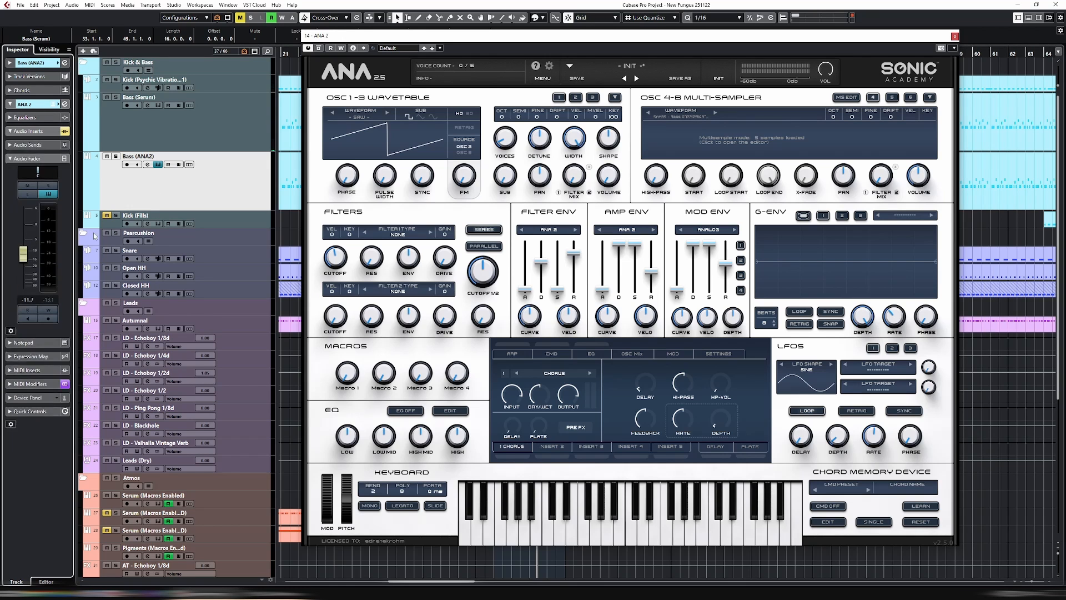
left_click(115, 156)
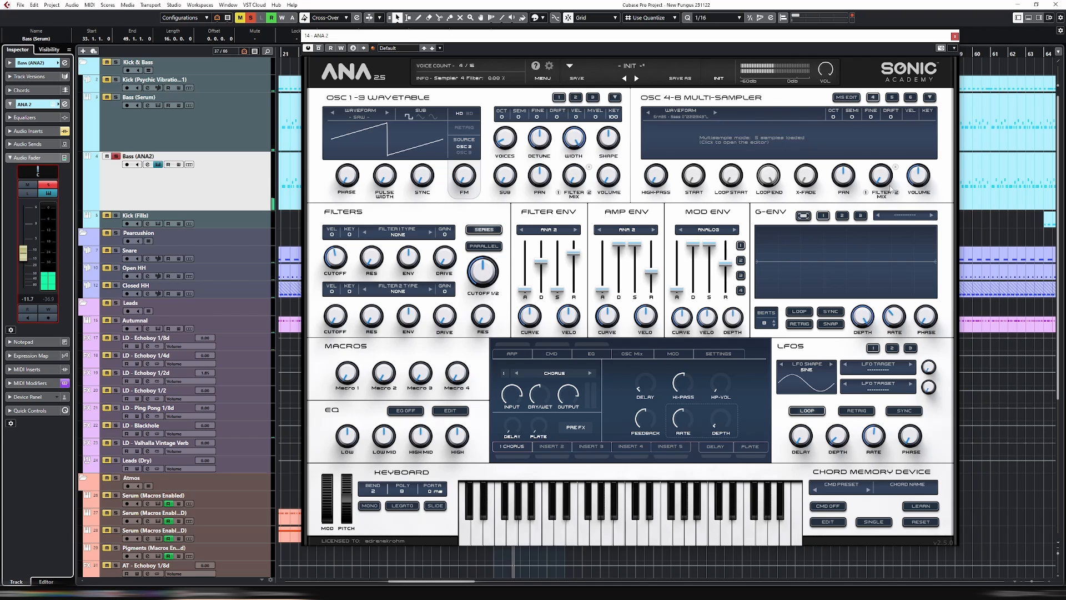
Set the gain of all five samples in ANA 2's multisample to 200
left_click(847, 99)
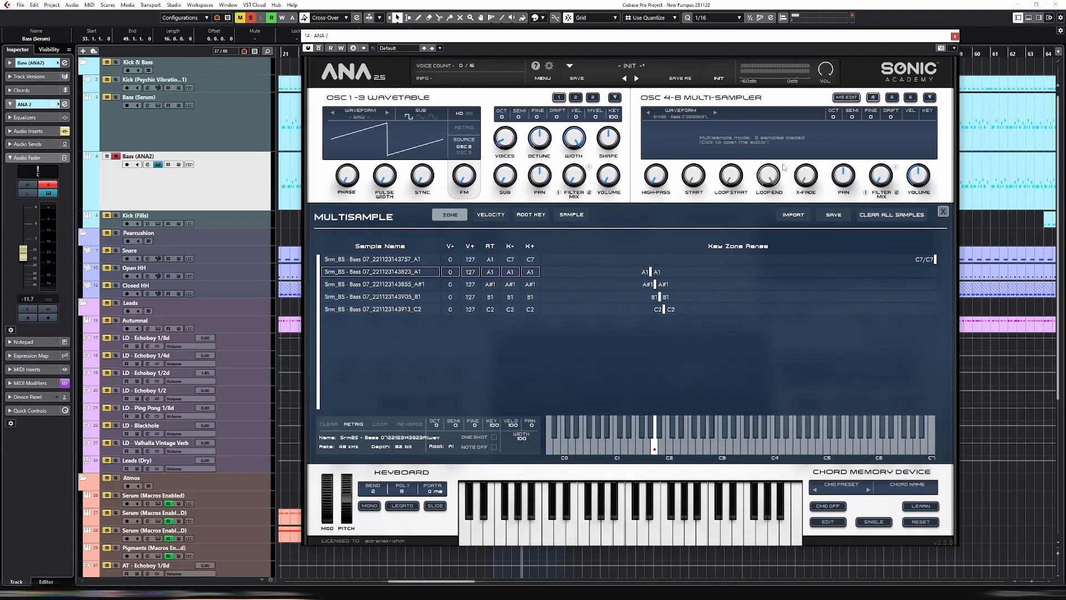
left_click(410, 259, "shift")
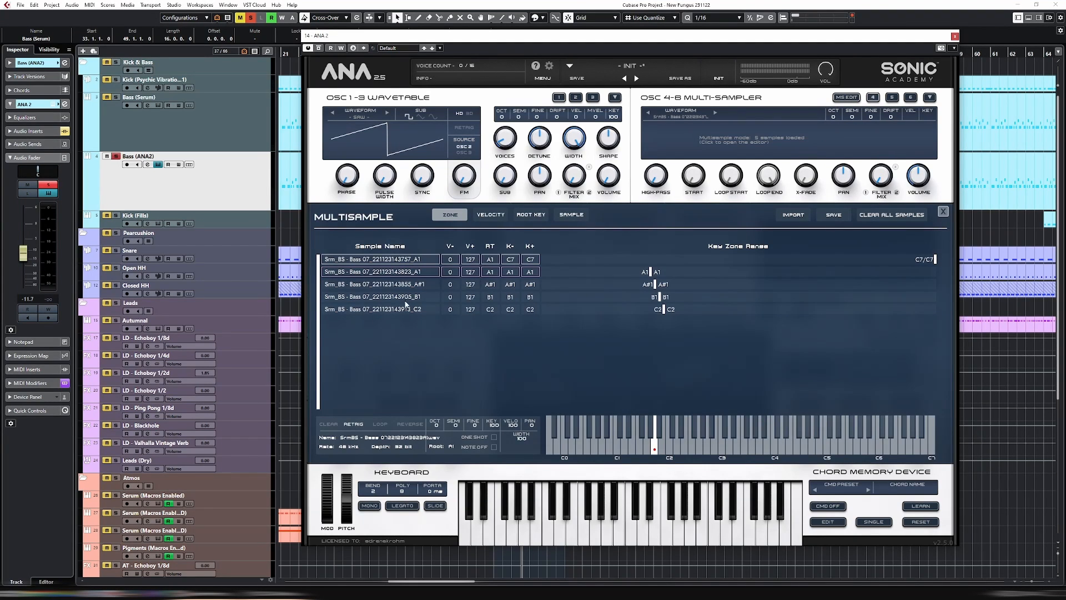
left_click(408, 309, "shift")
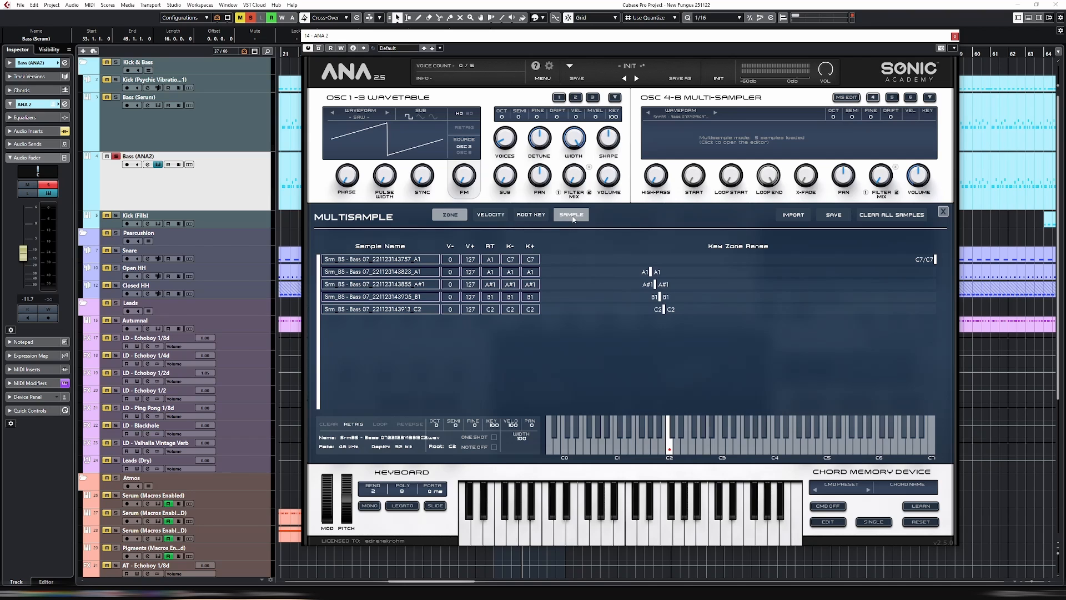
left_click(573, 216)
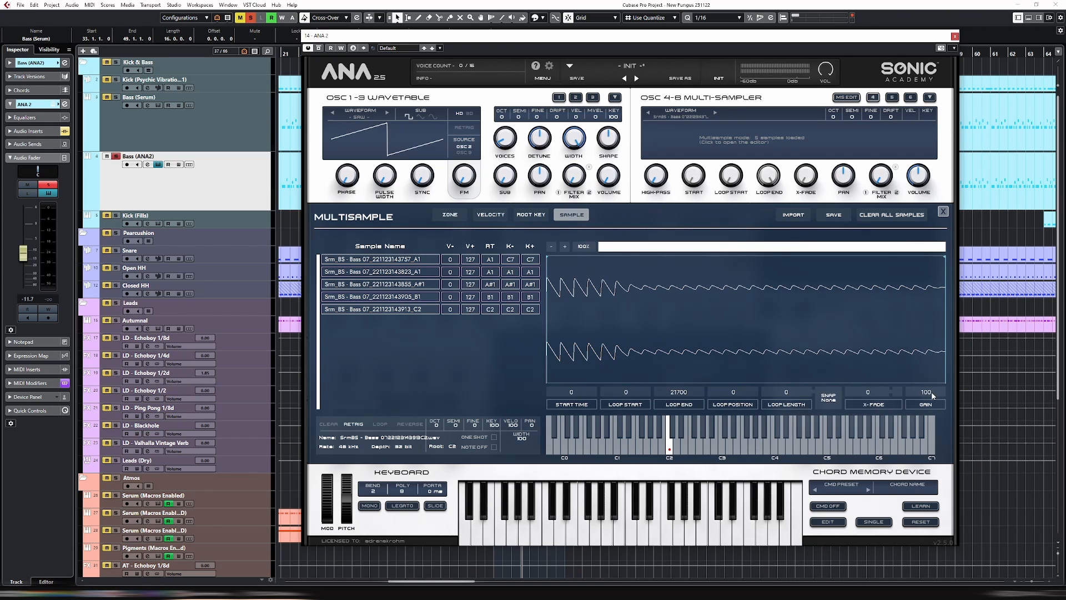
left_click_drag(931, 392, 931, 216)
Check the gain and waveform of each sample individually, and close the multisample editor
left_click(398, 272)
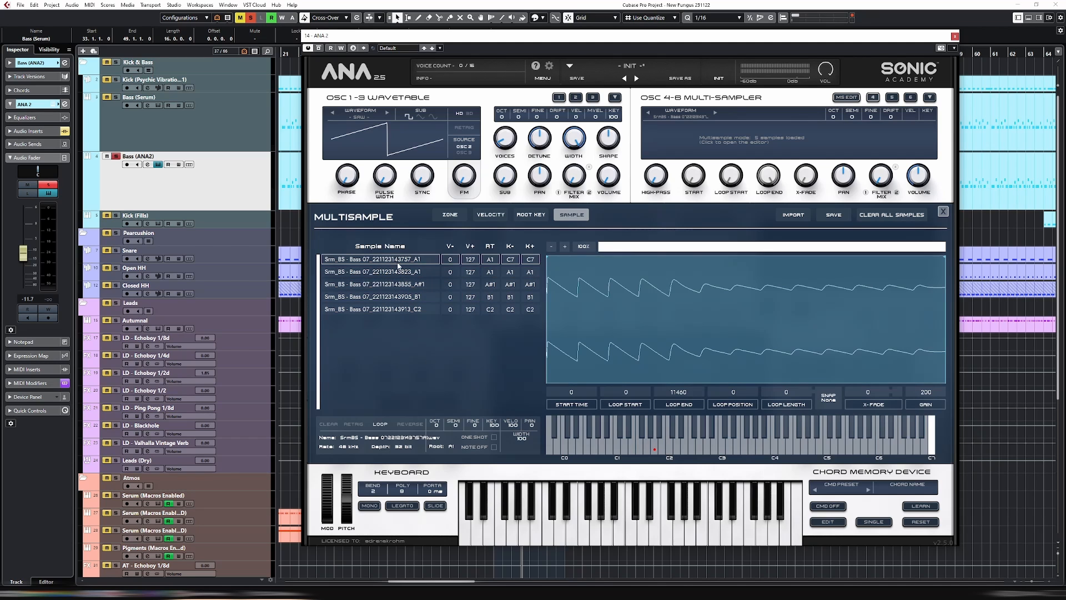
left_click(395, 284)
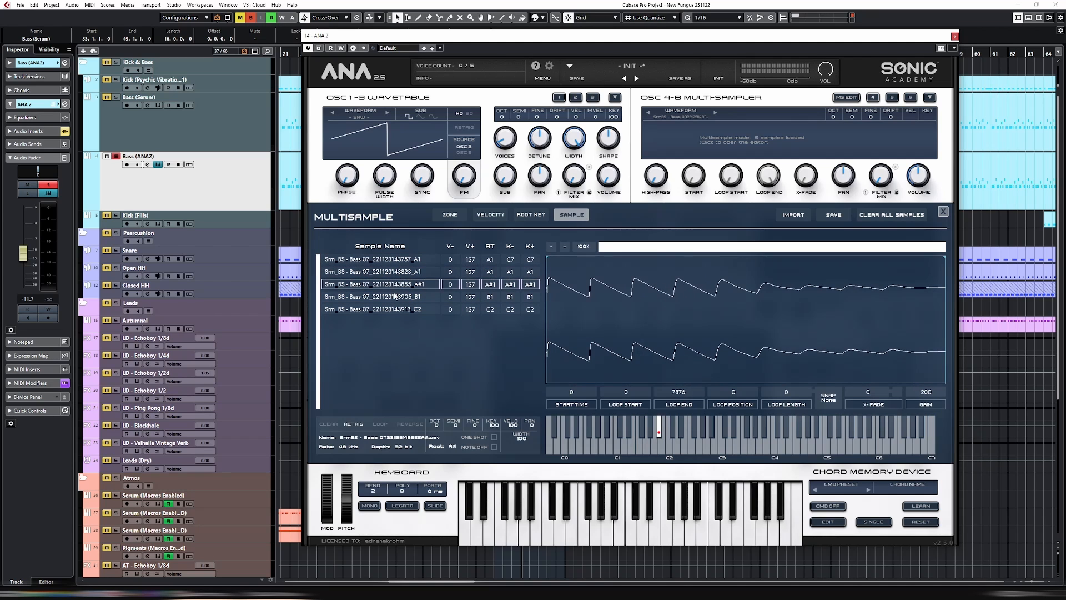
left_click(396, 297)
left_click(391, 310)
left_click(389, 259)
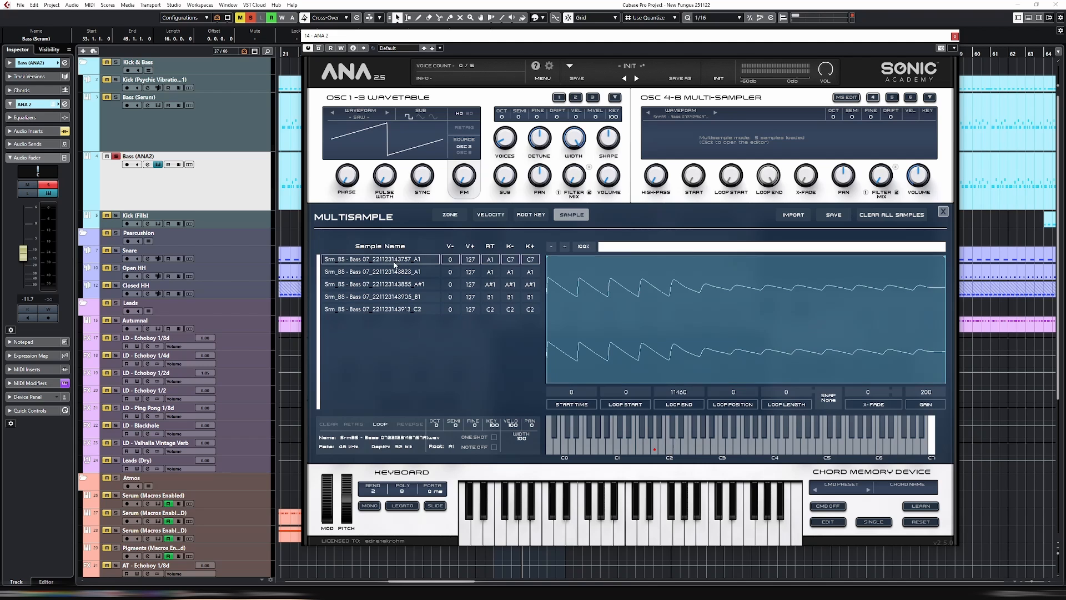
left_click(943, 211)
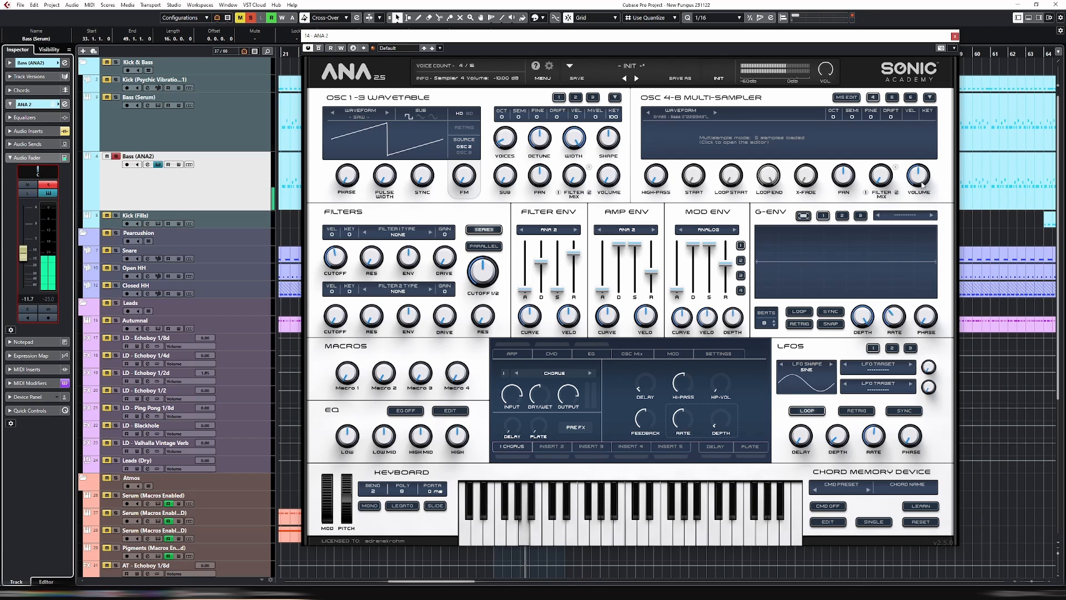
Raise the multi-sampler's volume and compare its level with Serum's by alternating the solo between the two bass tracks
left_click_drag(922, 185, 925, 176)
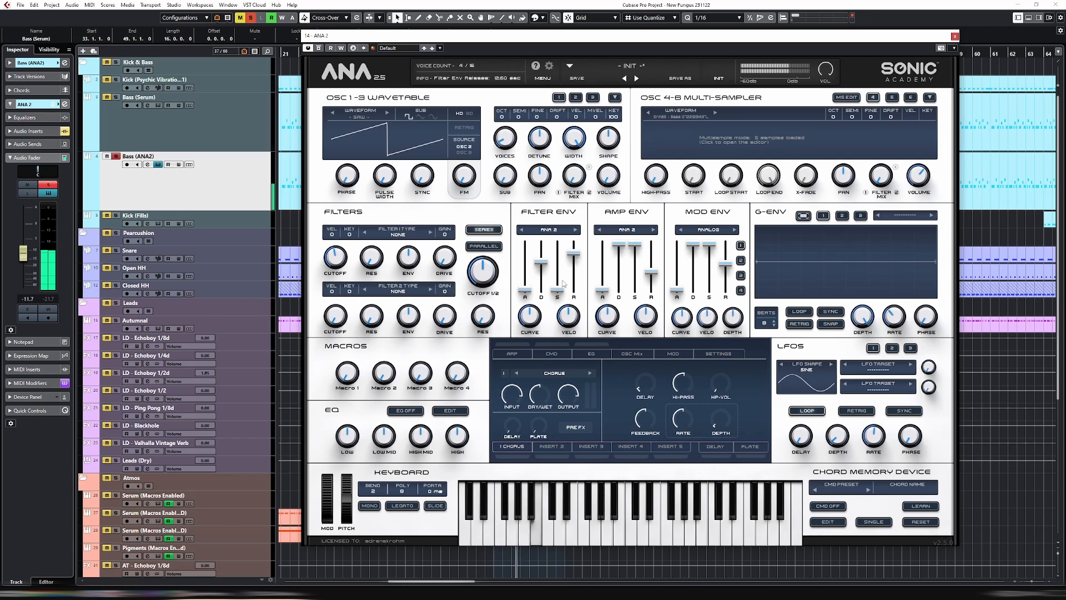
left_click(156, 135)
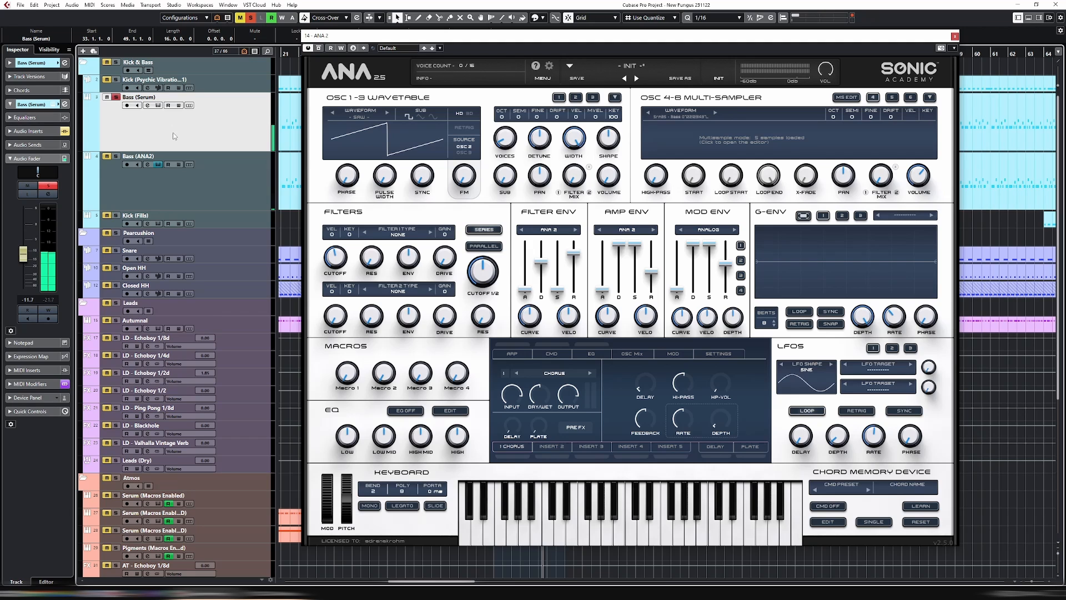
left_click(115, 156)
left_click(115, 98)
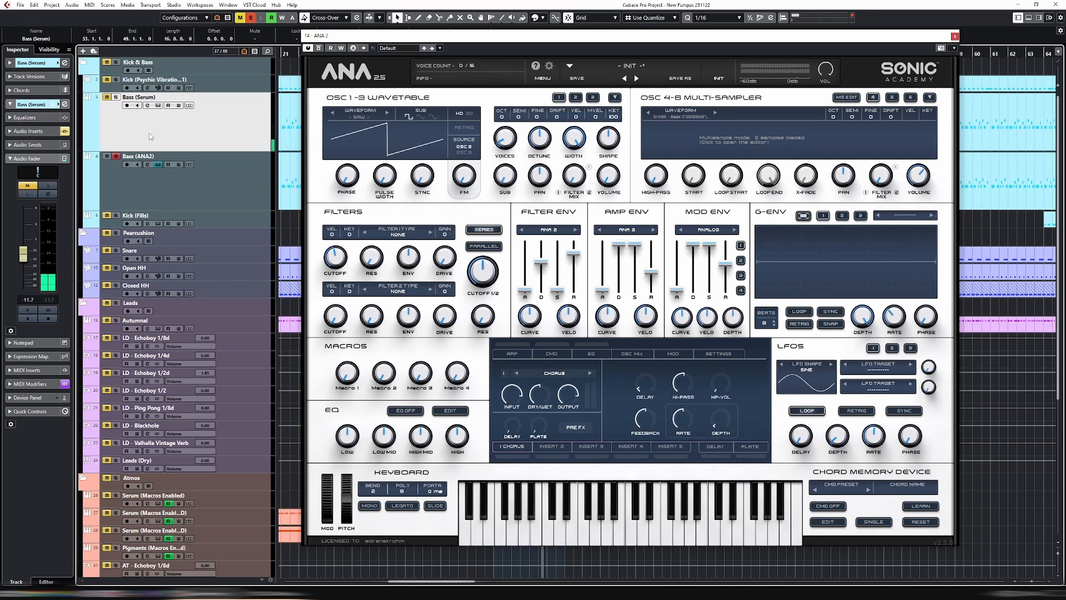
left_click(248, 193)
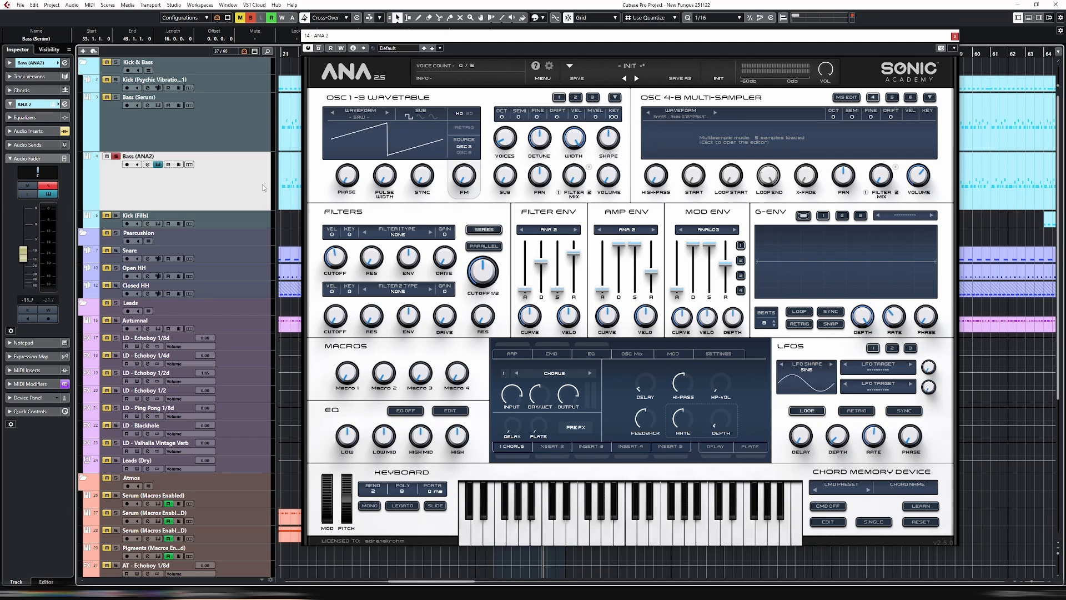
Re-enable the Bass (ANA2) track's audio inserts with its solo off, and mute the Bass (Serum) track
left_click(115, 156)
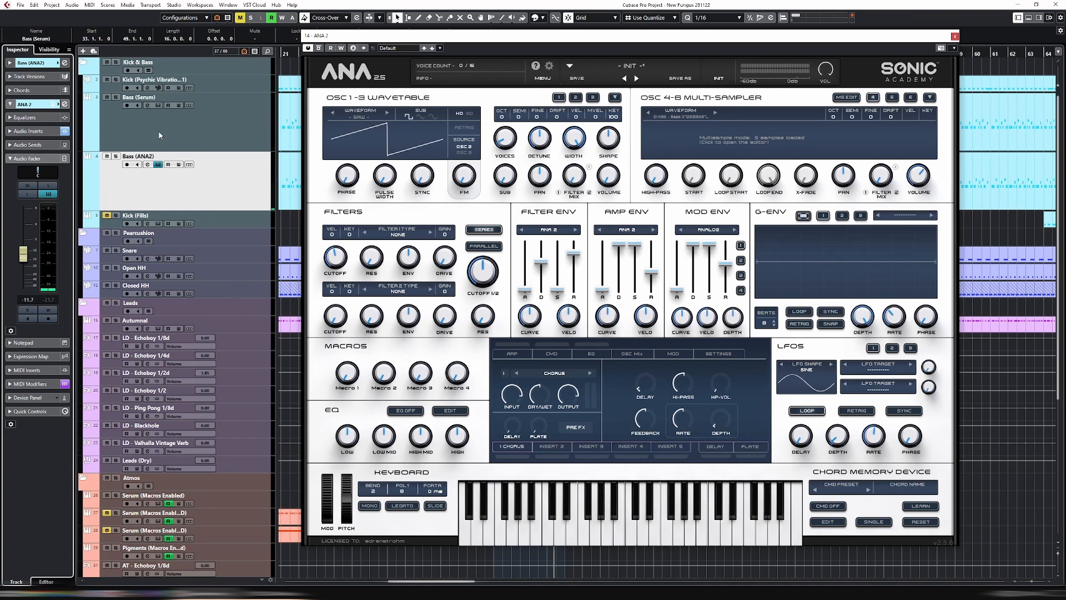
left_click(132, 117)
left_click(106, 97)
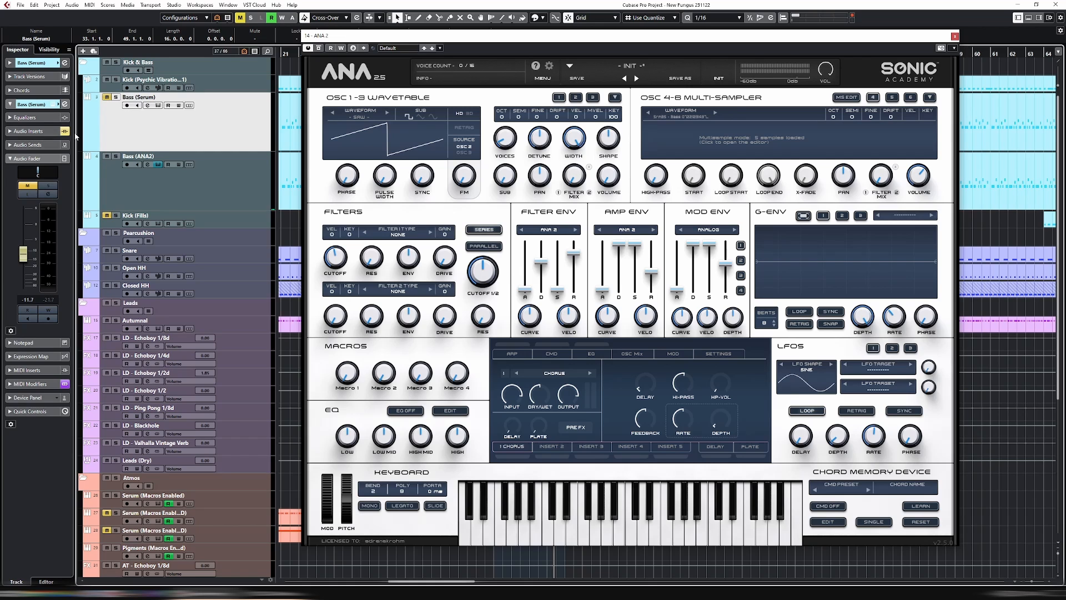
Solo the Bass (ANA2) track together with the main kick track and play them back
left_click(221, 192)
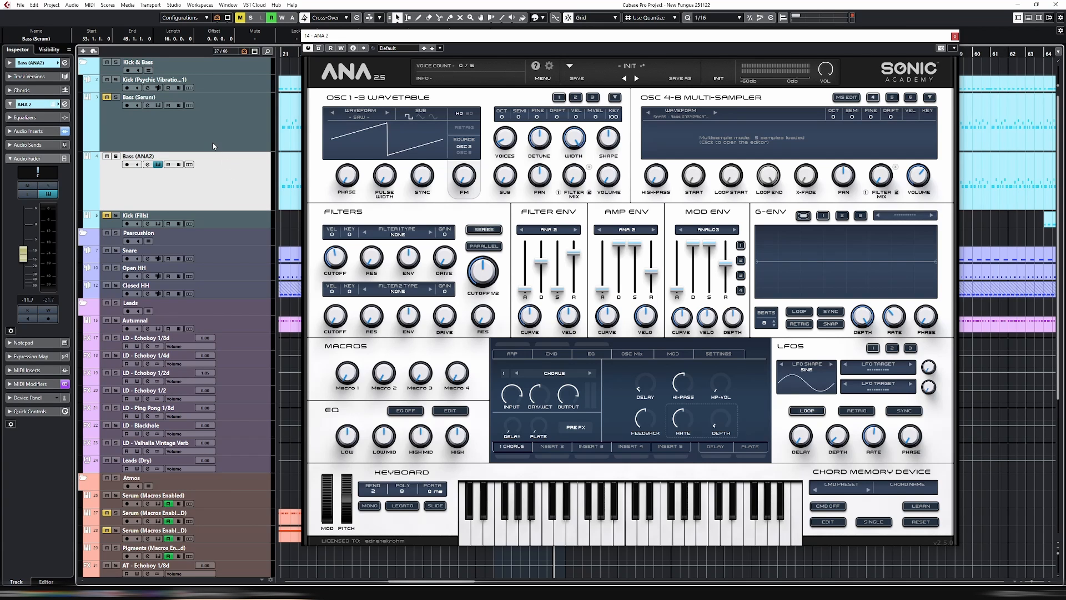
key("s")
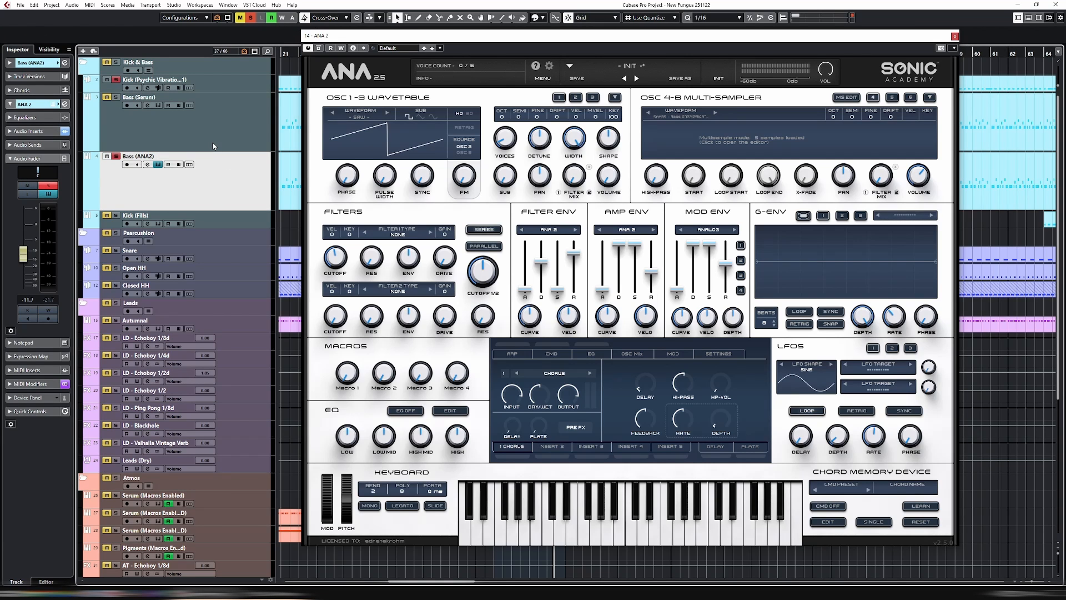
key("space")
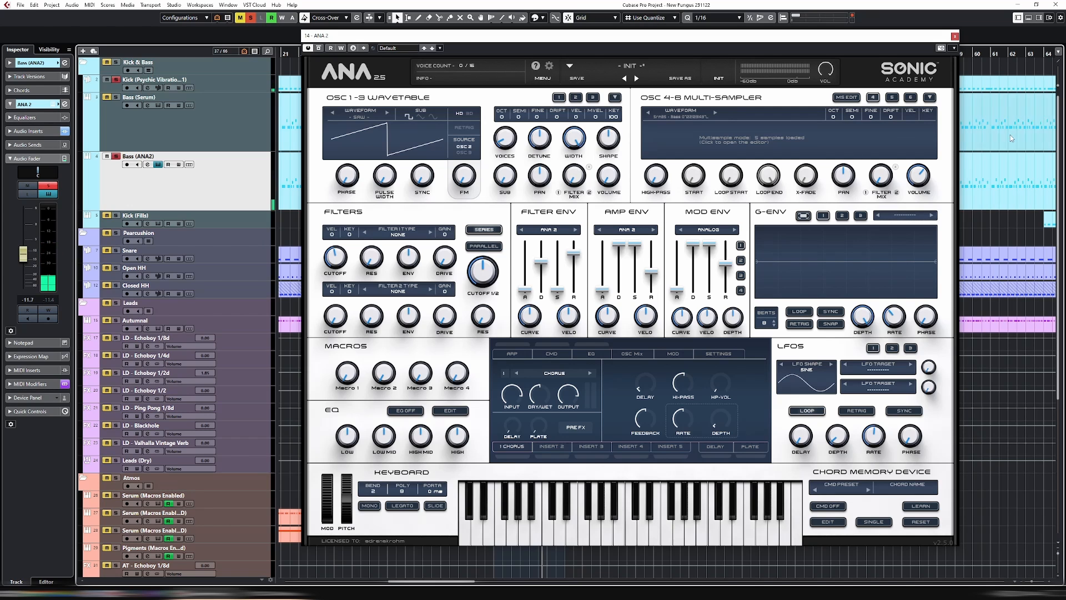
Set the maximum velocity of the first A1 sample, mapped to C7, to 0 and delete that sample from the multisample
left_click(846, 99)
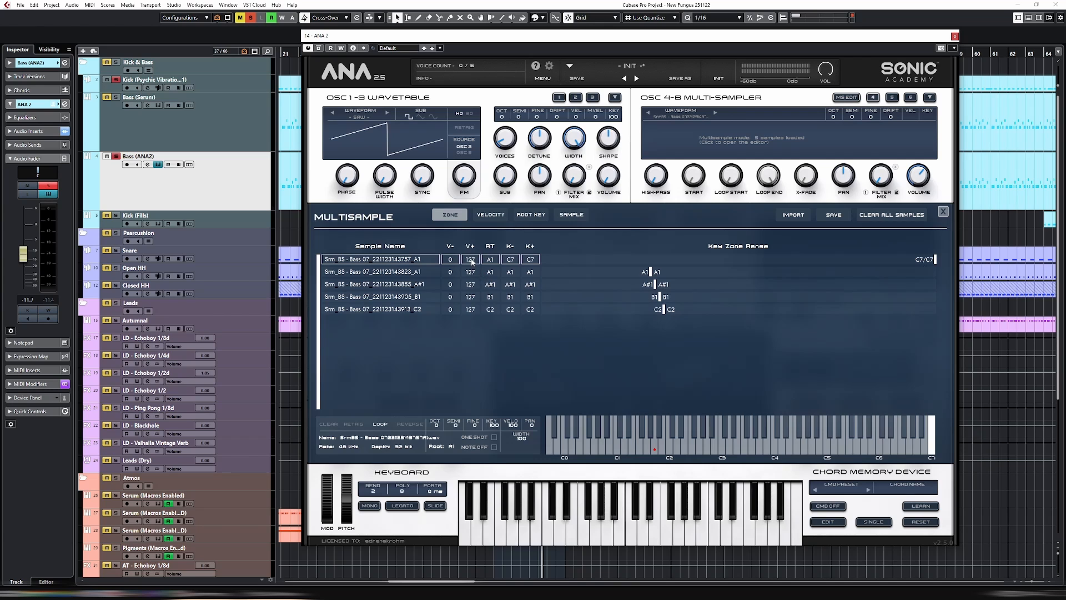
mouse_move(472, 262)
left_mouse_down()
mouse_move(471, 487)
mouse_move(472, 261)
left_mouse_up()
right_click(398, 261)
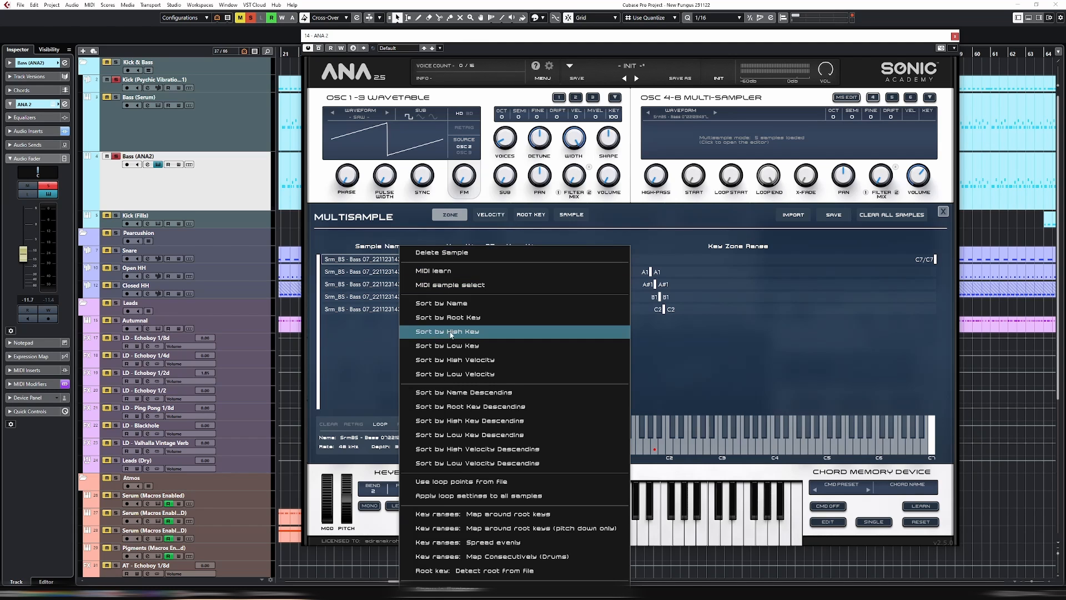
left_click(704, 296)
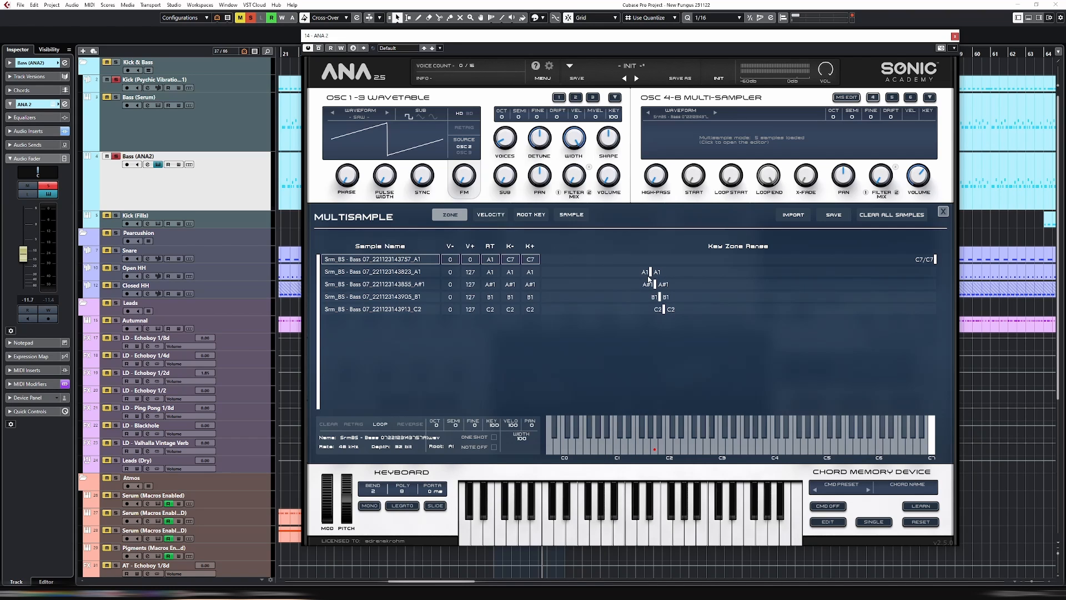
right_click(411, 261)
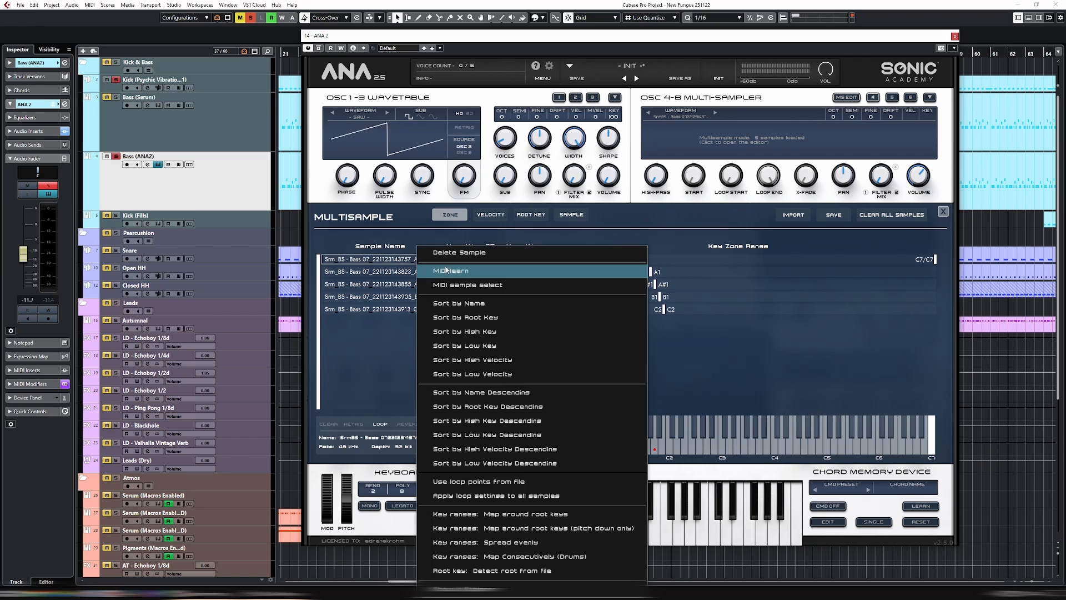
left_click(498, 258)
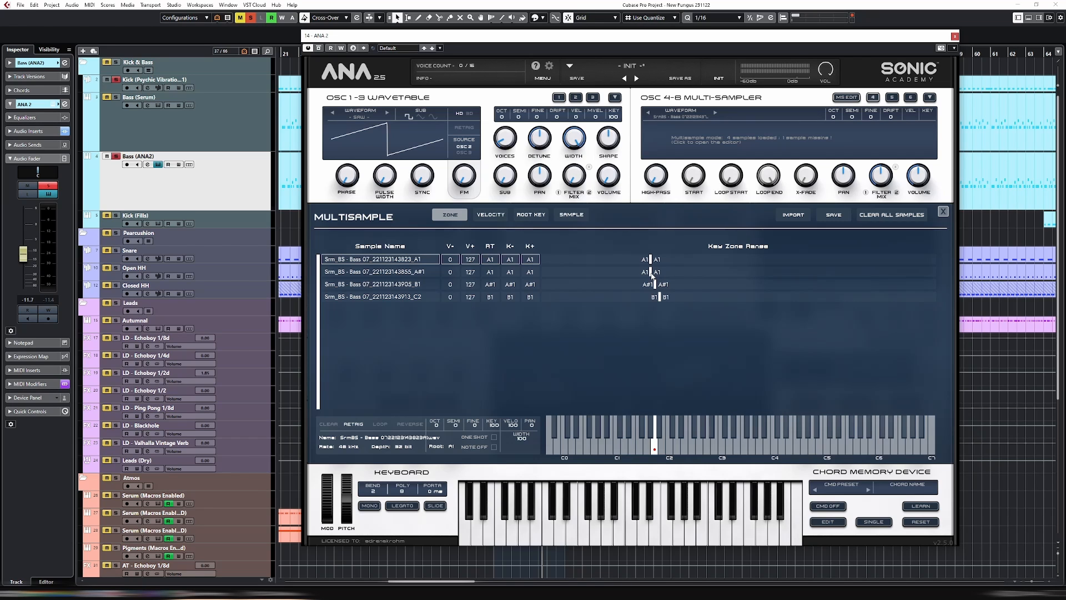
Set the key zone of the A#1 sample to A#1 only and that of the B1 sample to C2 only
left_click_drag(510, 272, 511, 268)
mouse_move(655, 285)
left_mouse_down()
mouse_move(665, 284)
mouse_move(642, 285)
mouse_move(682, 284)
mouse_move(668, 285)
left_mouse_up()
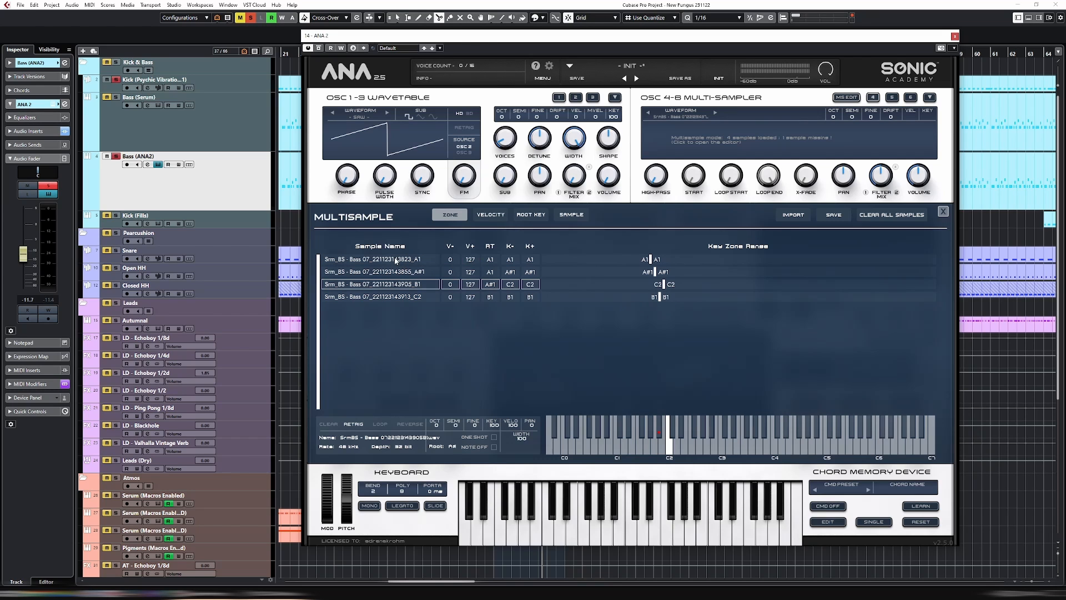
Sort the multisample list and set the key zone of the C2 sample to C2 only and that of the B1 sample to B1 only
left_click_drag(400, 259, 409, 296)
right_click(409, 297)
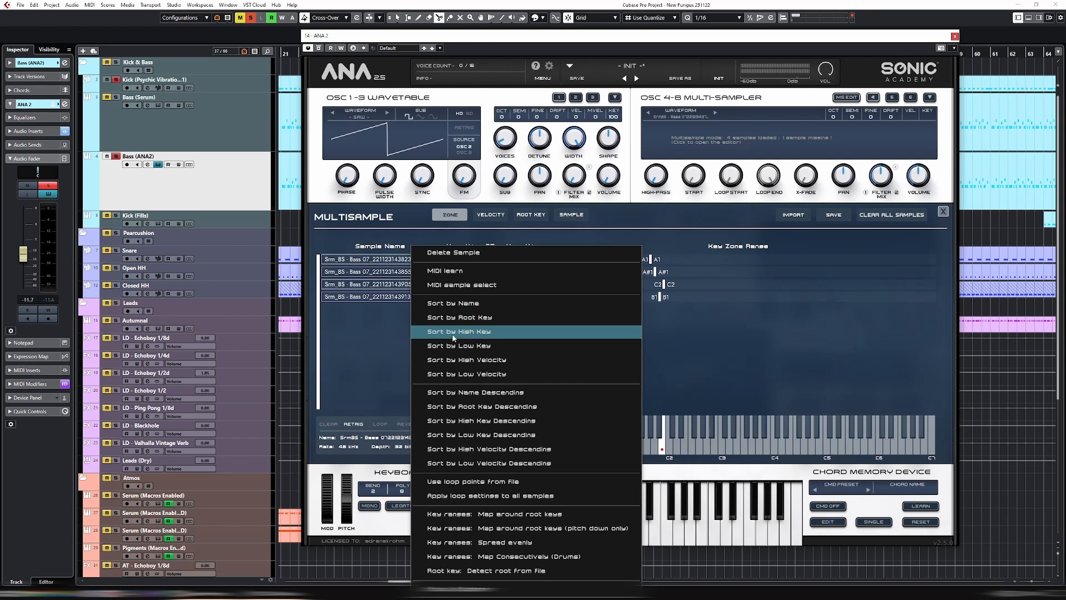
left_click(478, 306)
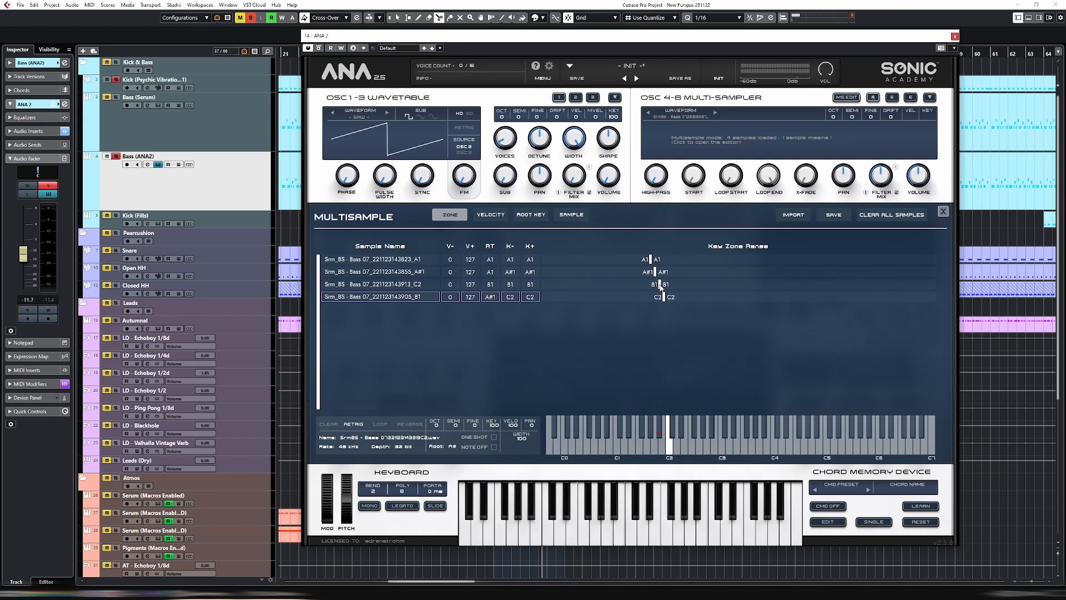
mouse_move(660, 284)
left_mouse_down()
mouse_move(681, 284)
mouse_move(663, 284)
left_mouse_up()
left_click_drag(661, 297, 659, 297)
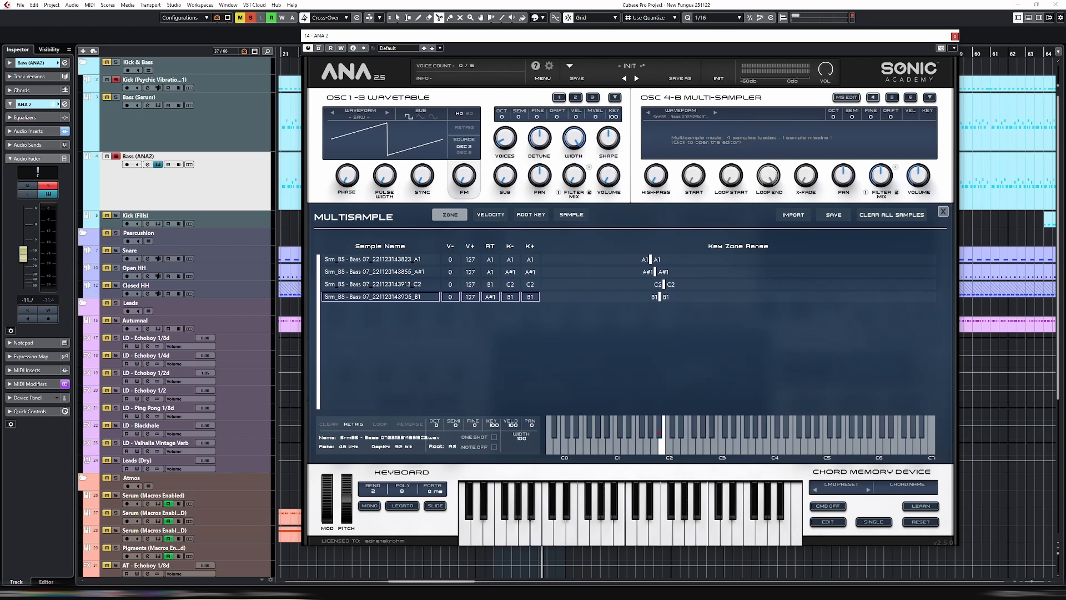
Sort all four samples into A1, A#1, B1, C2 order, play the bass back, and close the multisample editor
left_click(386, 260)
left_click(388, 295, "shift")
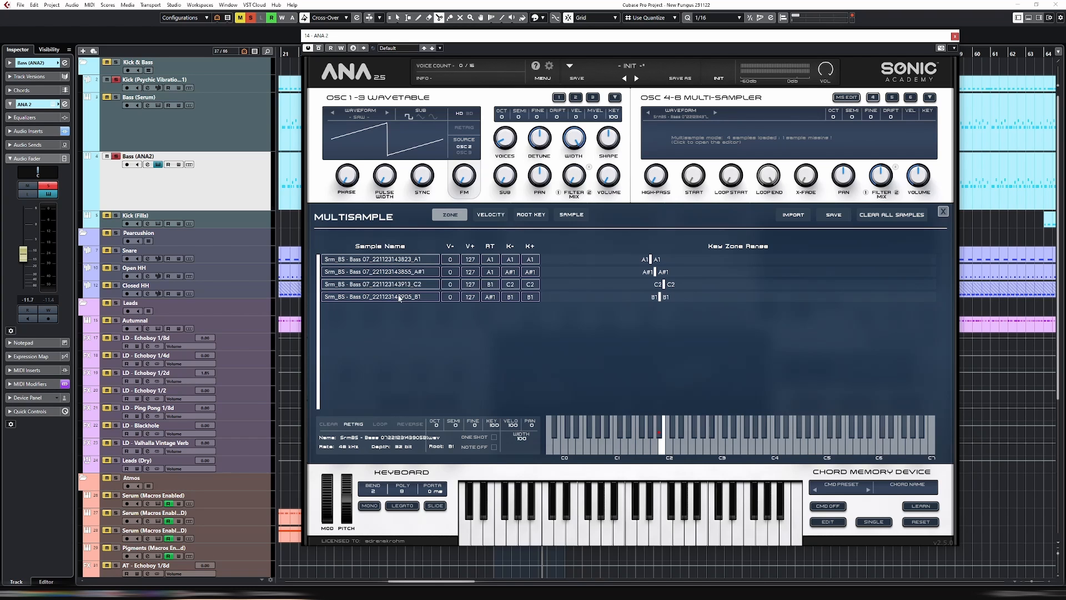
right_click(398, 298)
left_click(464, 304)
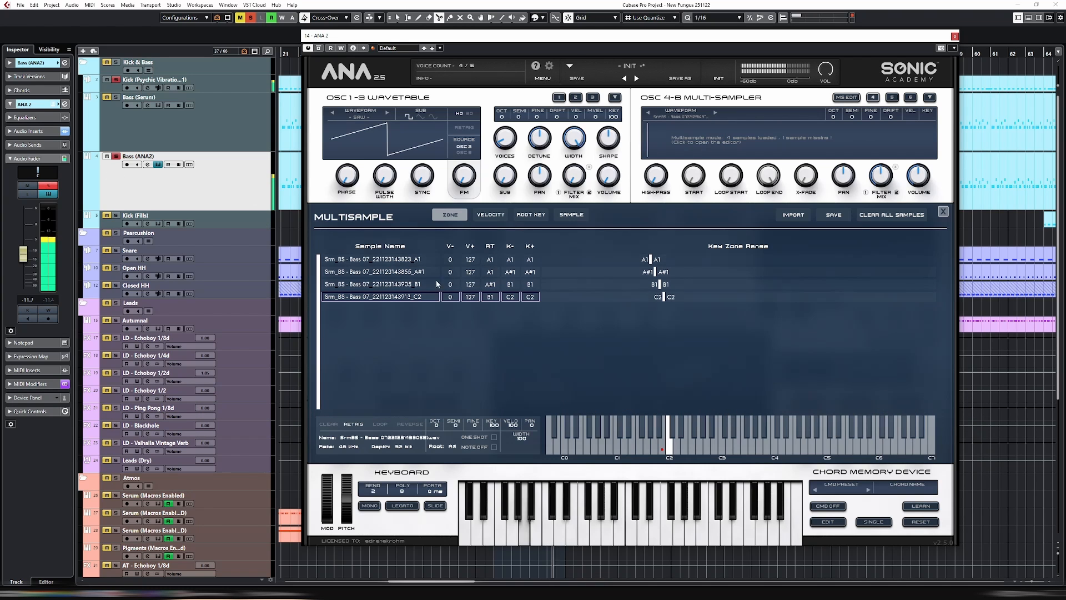
key("space")
left_click(942, 212)
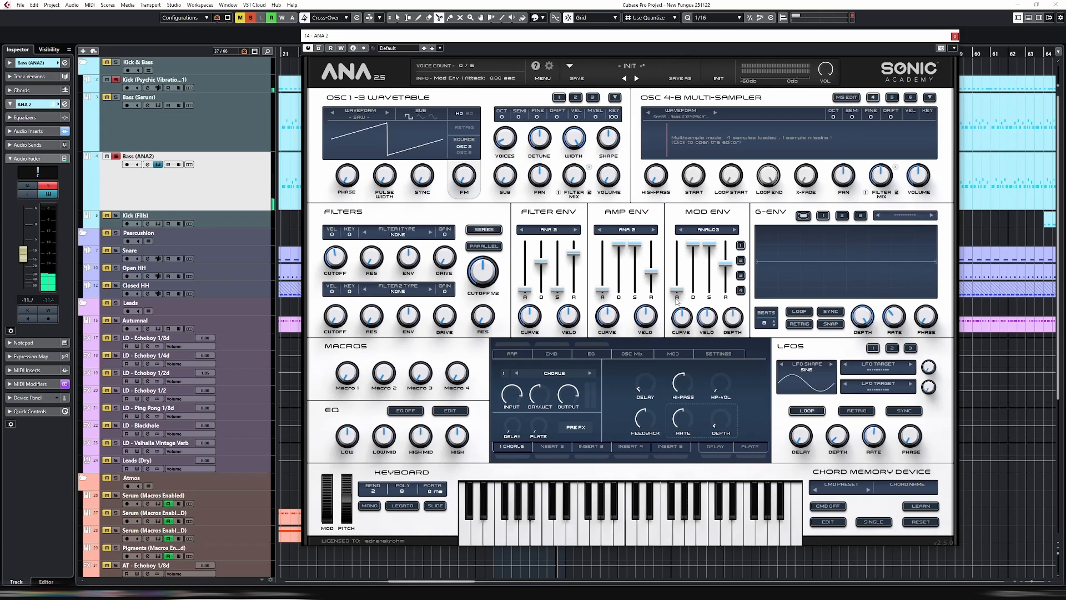
Set the Filter 1 type to BP 12T and try out its cutoff and resonance during playback
left_click(398, 232)
mouse_move(420, 261)
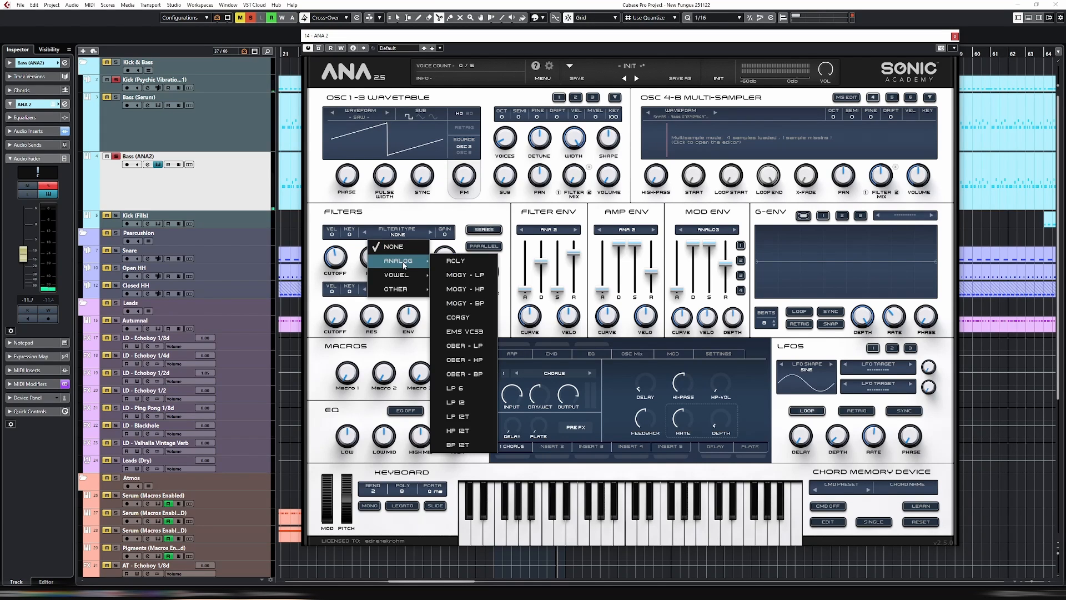
left_click(476, 436)
key("space")
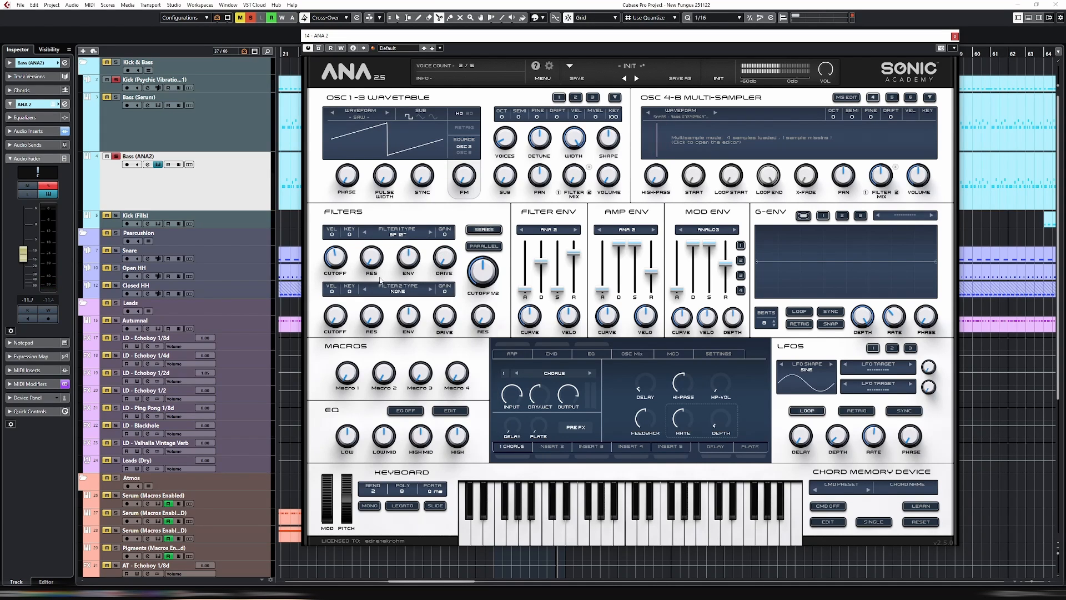
left_click_drag(344, 296, 361, 167)
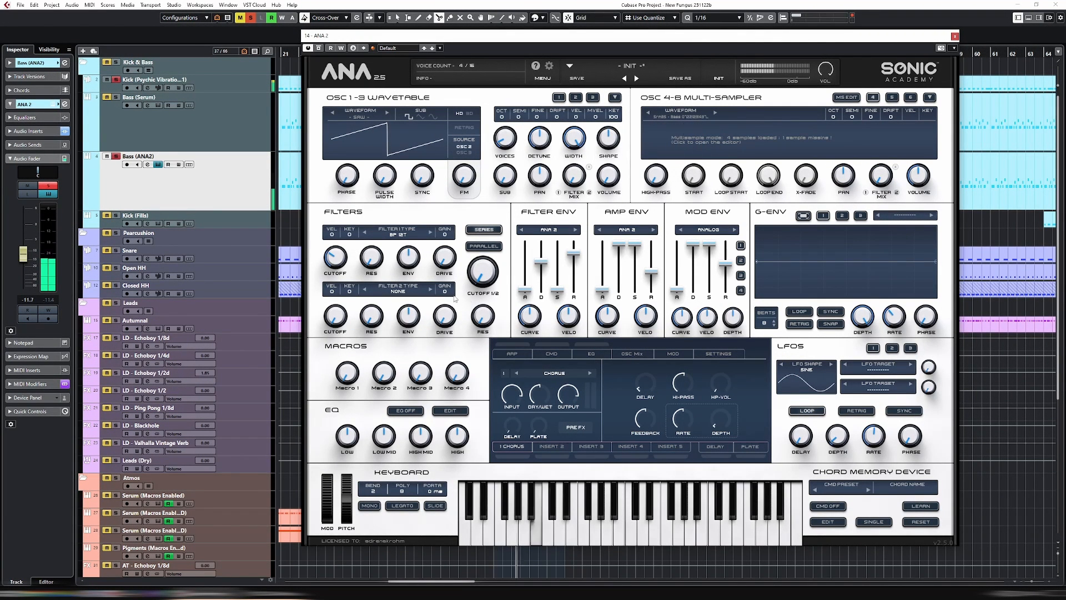
mouse_move(336, 256)
left_mouse_down()
mouse_move(343, 209)
mouse_move(367, 238)
mouse_move(339, 283)
mouse_move(347, 290)
mouse_move(338, 255)
left_mouse_up()
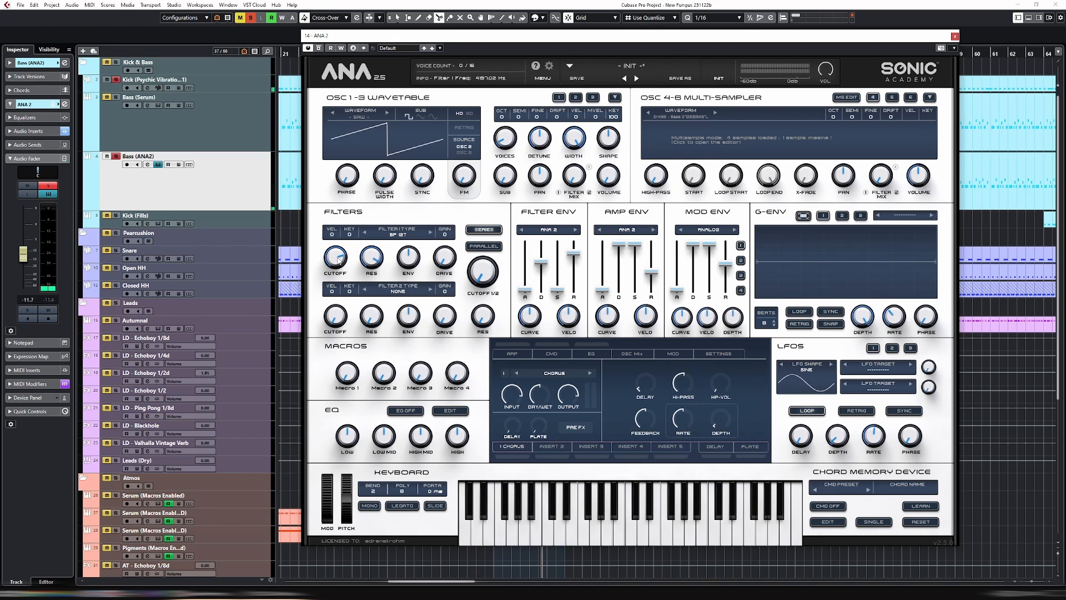
left_click_drag(338, 263, 342, 288)
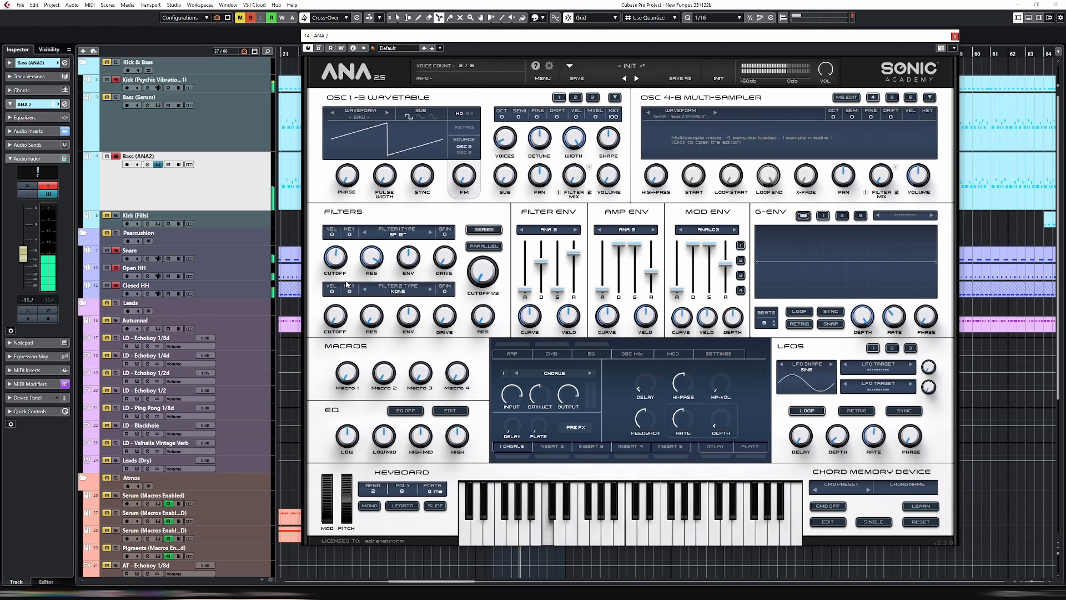
Turn off the solo on the main kick and Bass (ANA2) tracks to hear the full mix, and reopen the ANA 2 instrument
key("Escape")
key("s")
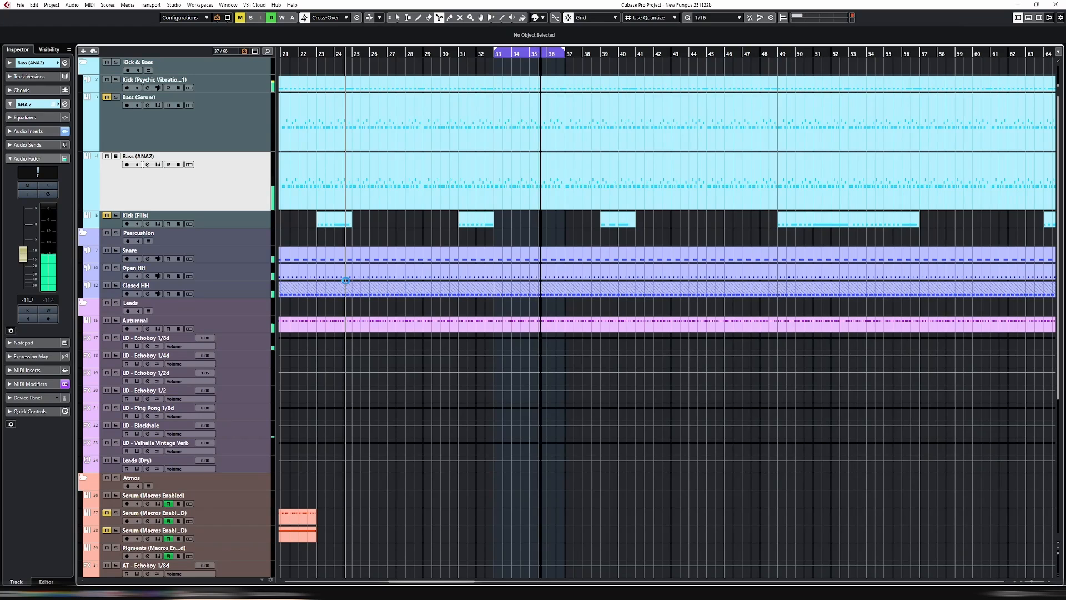
key("e")
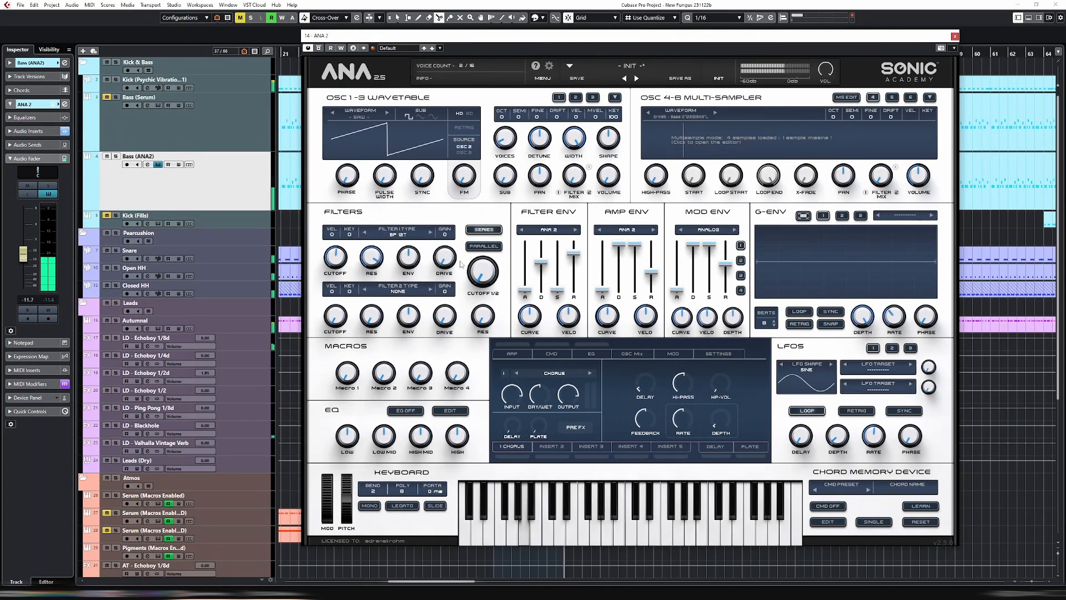
Set the Filter 1 type back to None, listen to the bass within the full mix, and stop playback
left_click(393, 235)
left_click(395, 246)
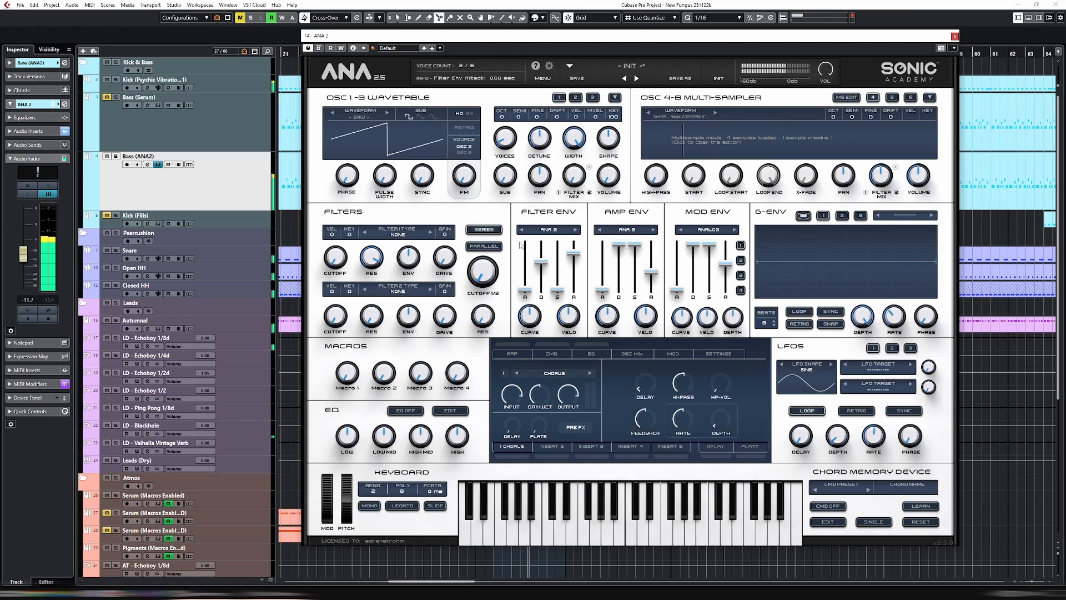
key("space")
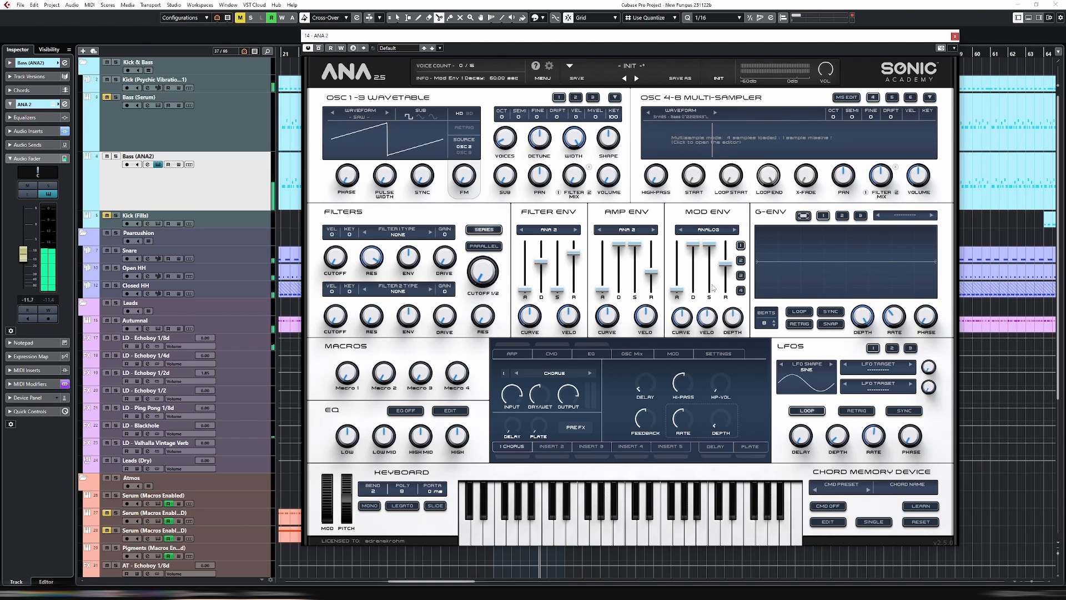